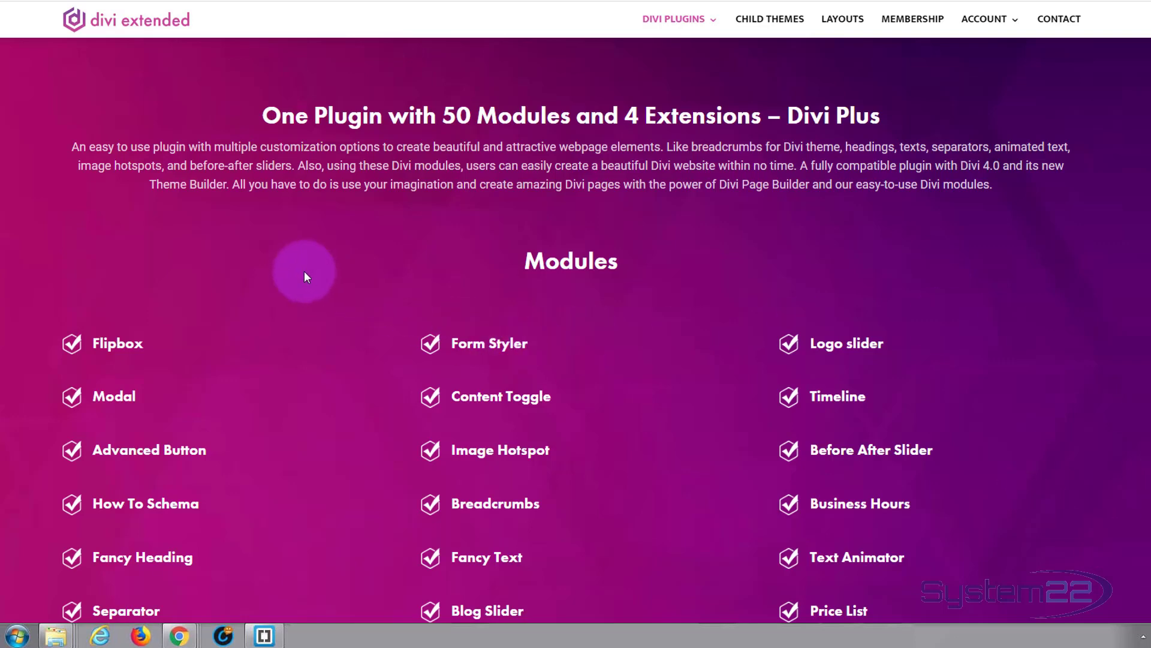
Step: Scroll down the Divi Plus product page through its Modules and Extensions lists
{"action": "scroll", "coordinate": [305, 274], "scroll_direction": "down", "scroll_amount": 1}
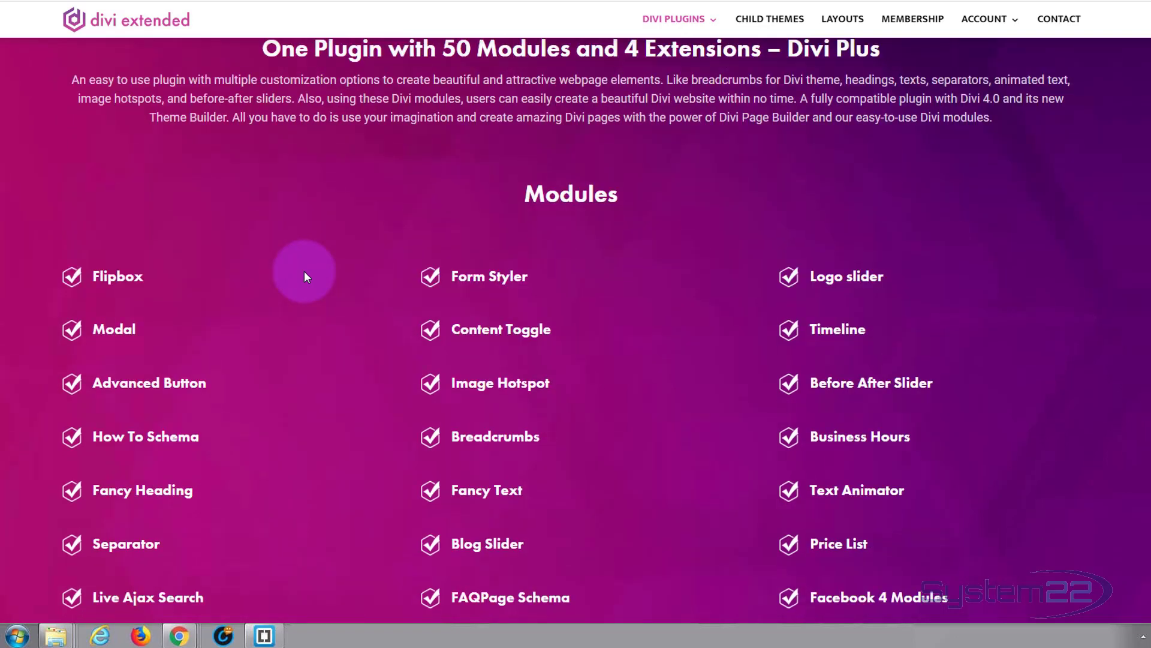
{"action": "scroll", "coordinate": [304, 275], "scroll_direction": "down", "scroll_amount": 1}
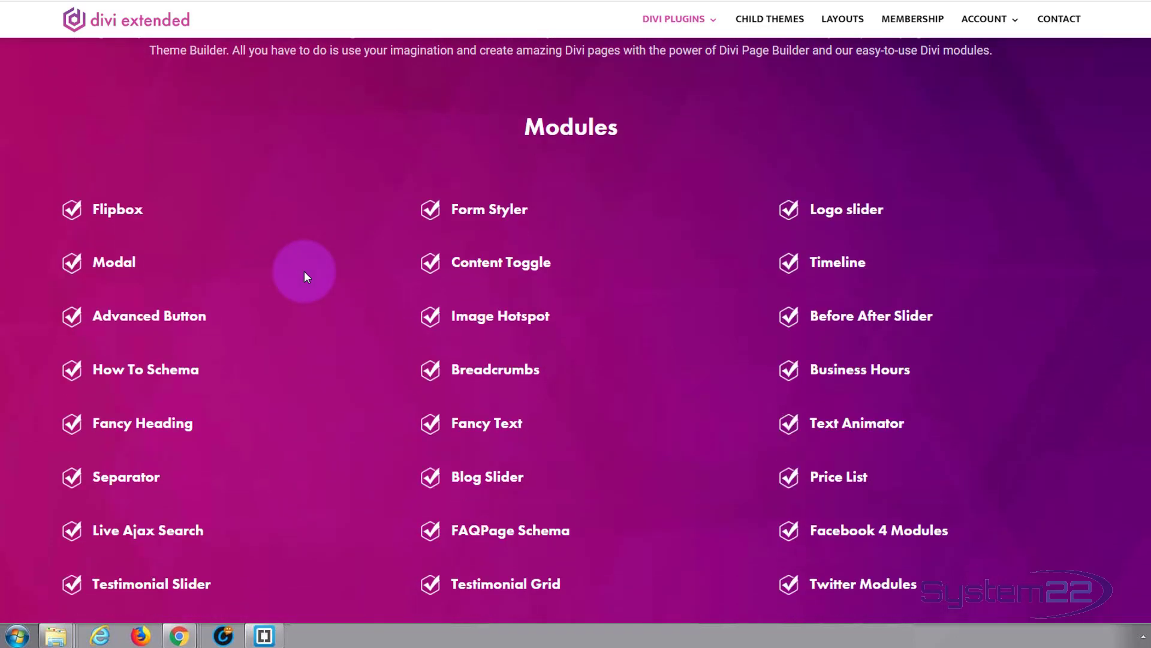
{"action": "scroll", "coordinate": [304, 276], "scroll_direction": "down", "scroll_amount": 1}
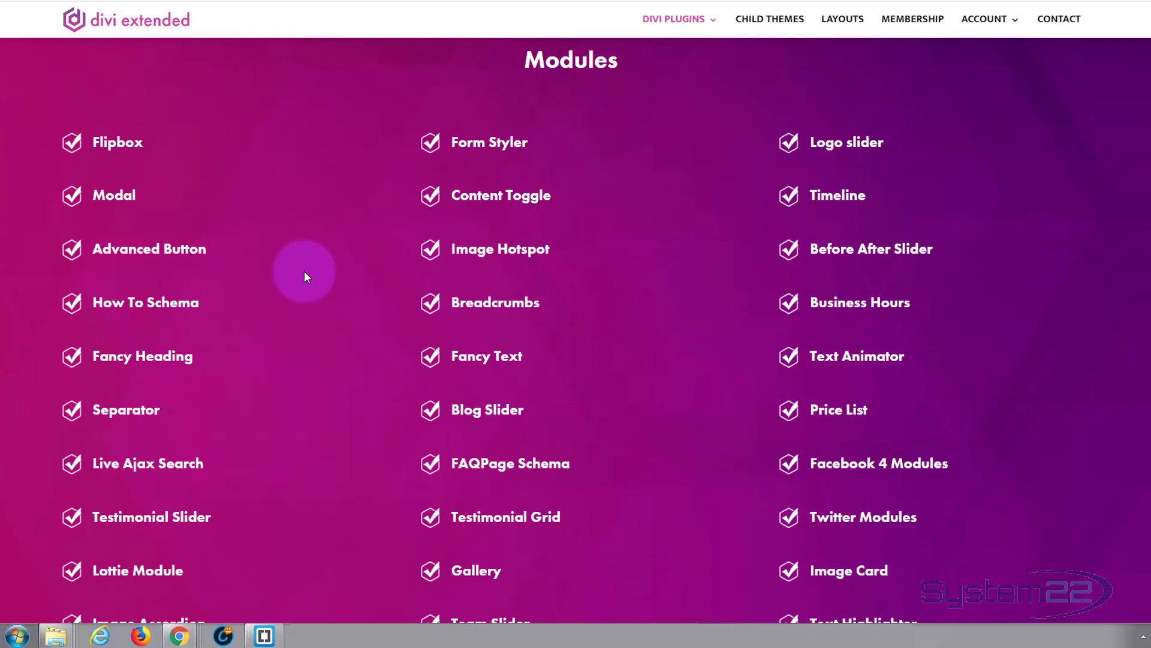
{"action": "scroll", "coordinate": [304, 275], "scroll_direction": "down", "scroll_amount": 2}
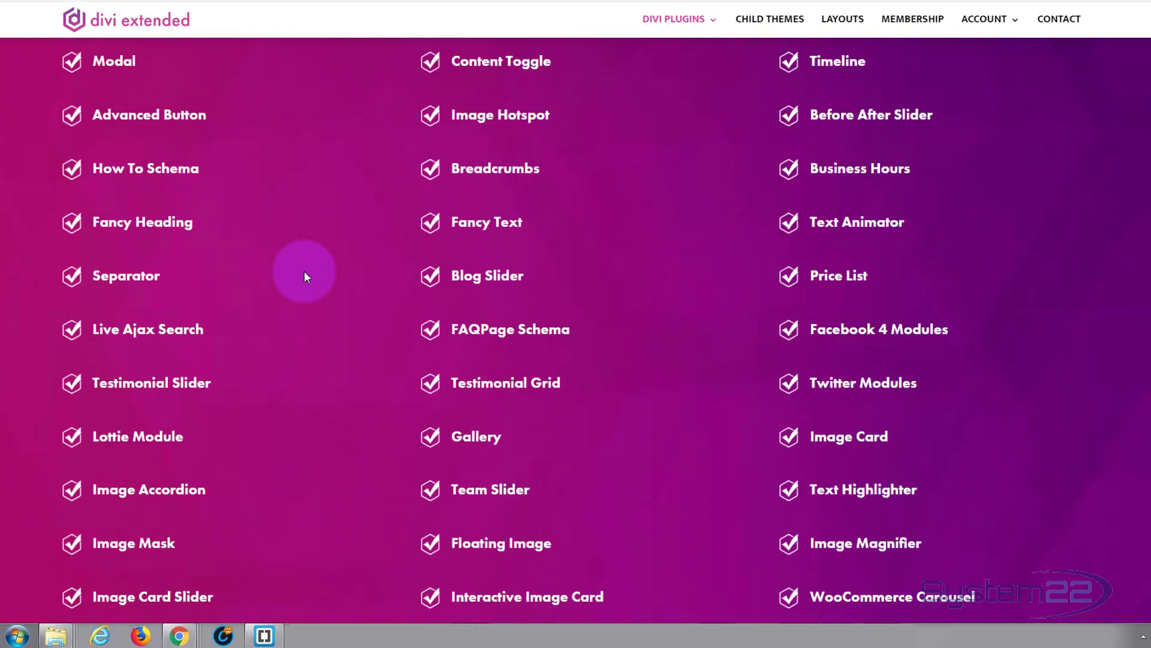
{"action": "scroll", "coordinate": [304, 276], "scroll_direction": "down", "scroll_amount": 2}
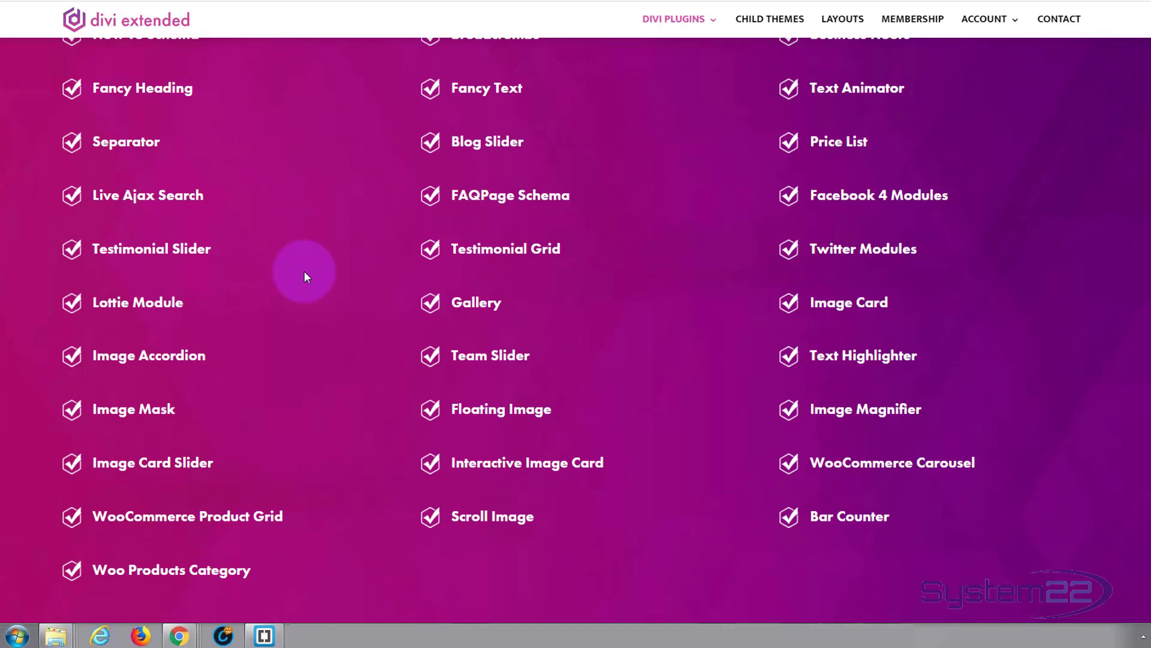
{"action": "scroll", "coordinate": [304, 275], "scroll_direction": "down", "scroll_amount": 3}
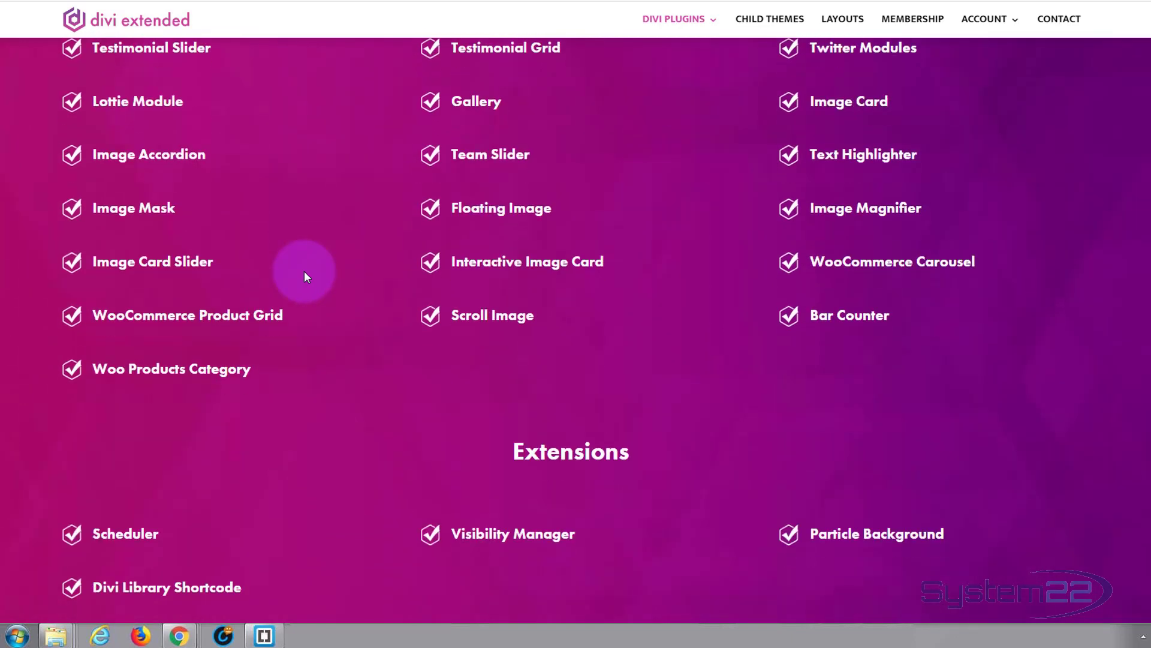
{"action": "scroll", "coordinate": [304, 276], "scroll_direction": "down", "scroll_amount": 2}
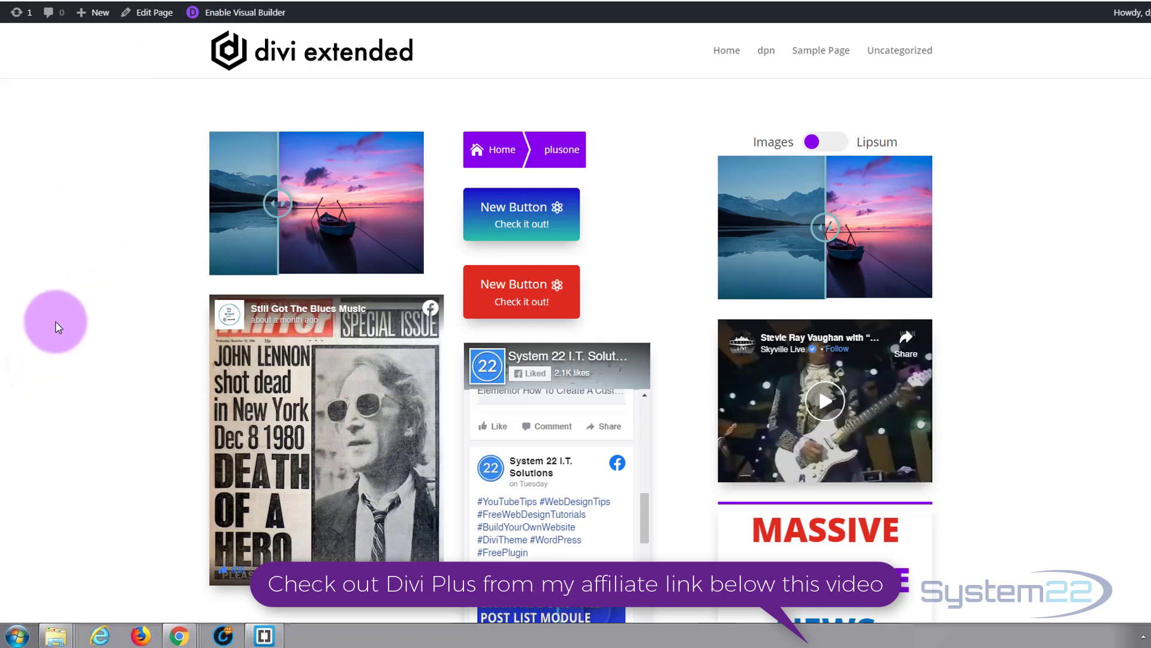
Step: Widen the left before/after image and flip the content toggle to Lipsum and back to Images
{"action": "left_click_drag", "start_coordinate": [277, 205], "coordinate": [321, 206]}
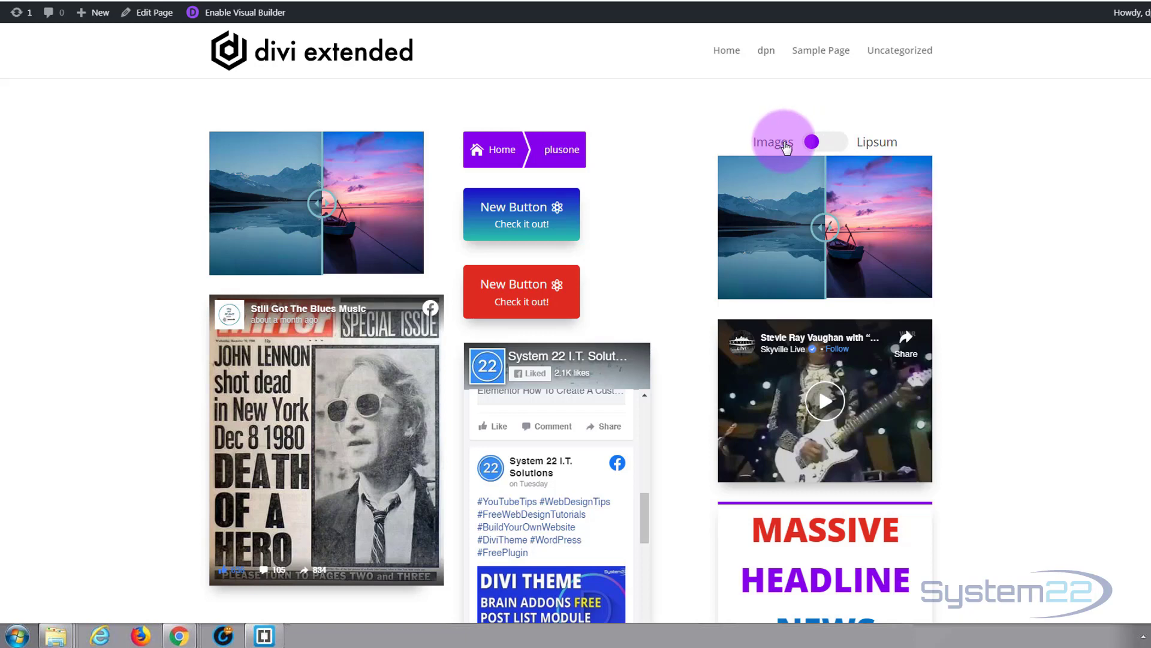
{"action": "left_click", "coordinate": [839, 146]}
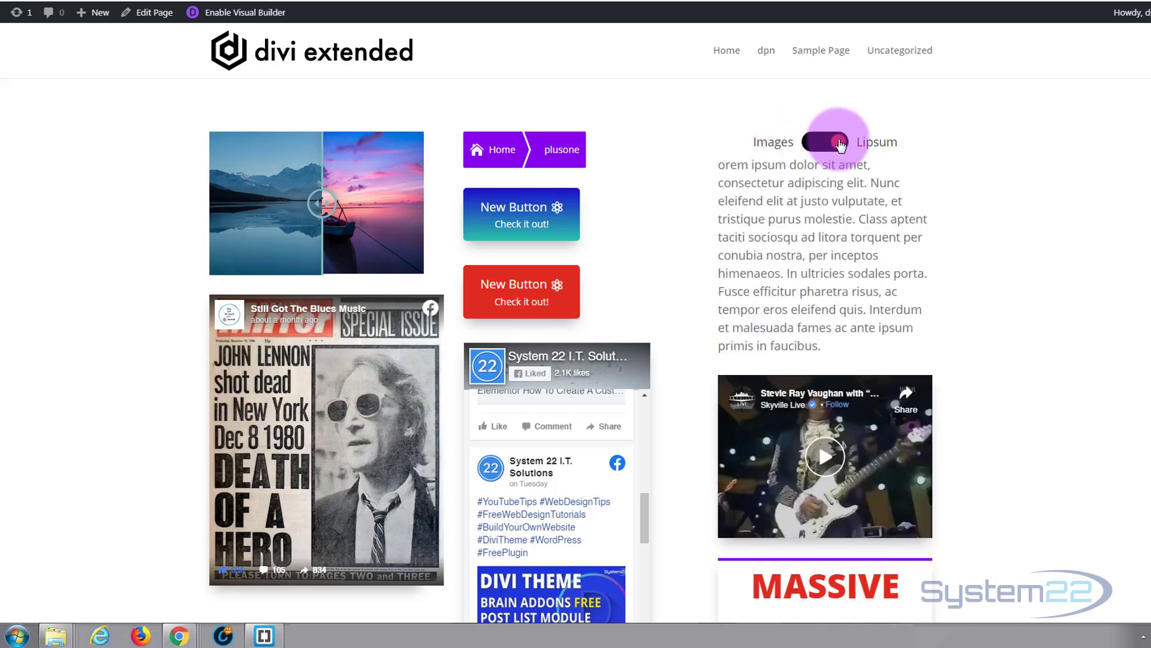
{"action": "left_click", "coordinate": [814, 146]}
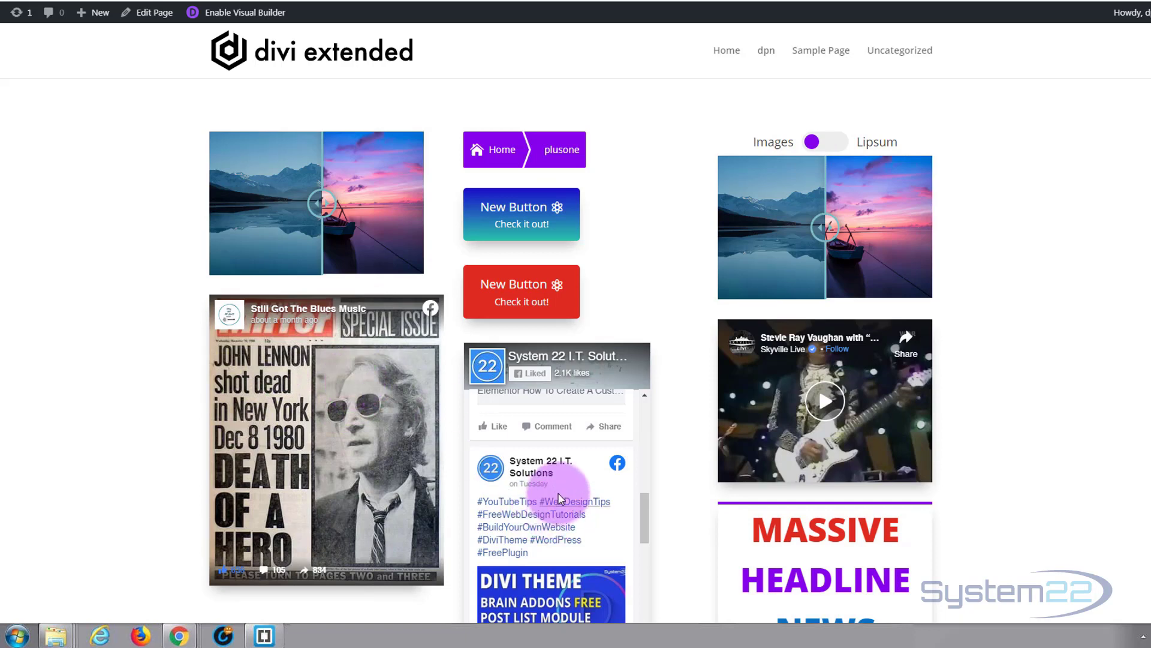
Step: Scroll through the Facebook feed widget on the demo page
{"action": "scroll", "coordinate": [557, 490], "scroll_direction": "down", "scroll_amount": 10}
{"action": "scroll", "coordinate": [560, 497], "scroll_direction": "up", "scroll_amount": 3}
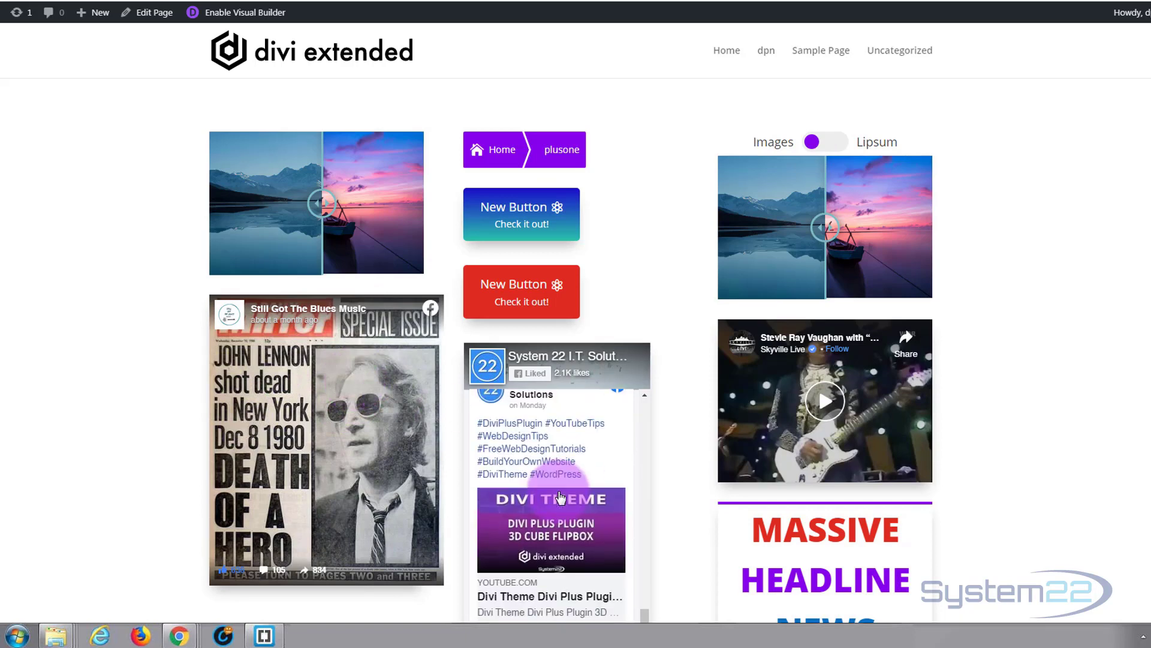
{"action": "scroll", "coordinate": [561, 497], "scroll_direction": "down", "scroll_amount": 1}
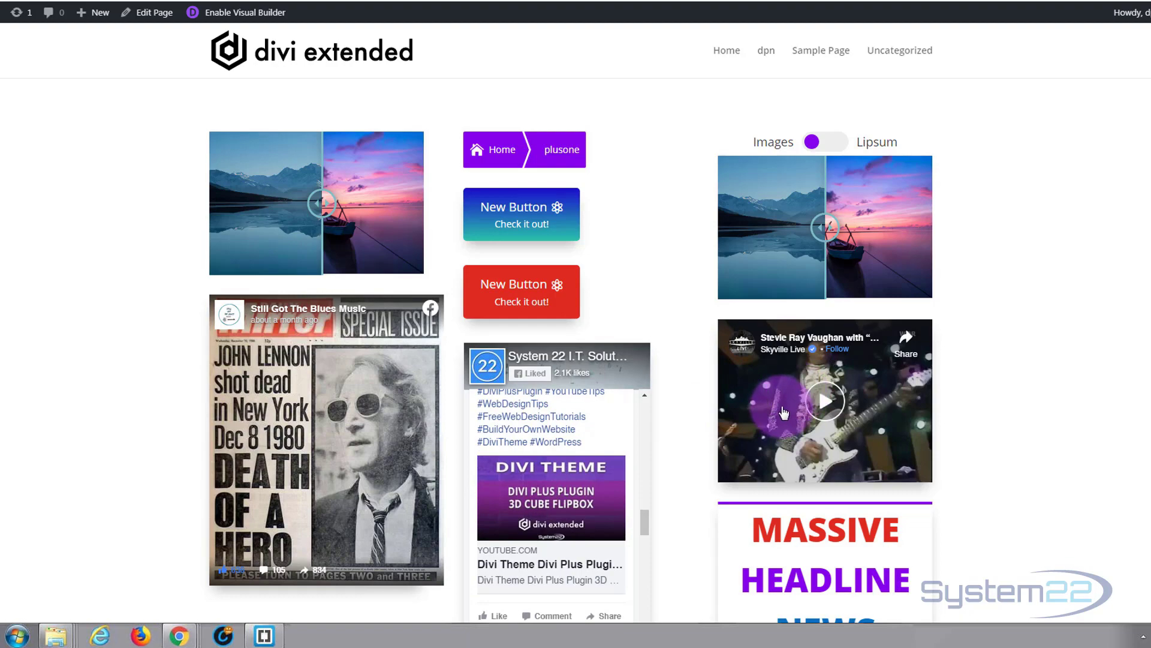
{"action": "scroll", "coordinate": [1056, 383], "scroll_direction": "down", "scroll_amount": 3}
{"action": "scroll", "coordinate": [1056, 382], "scroll_direction": "down", "scroll_amount": 1}
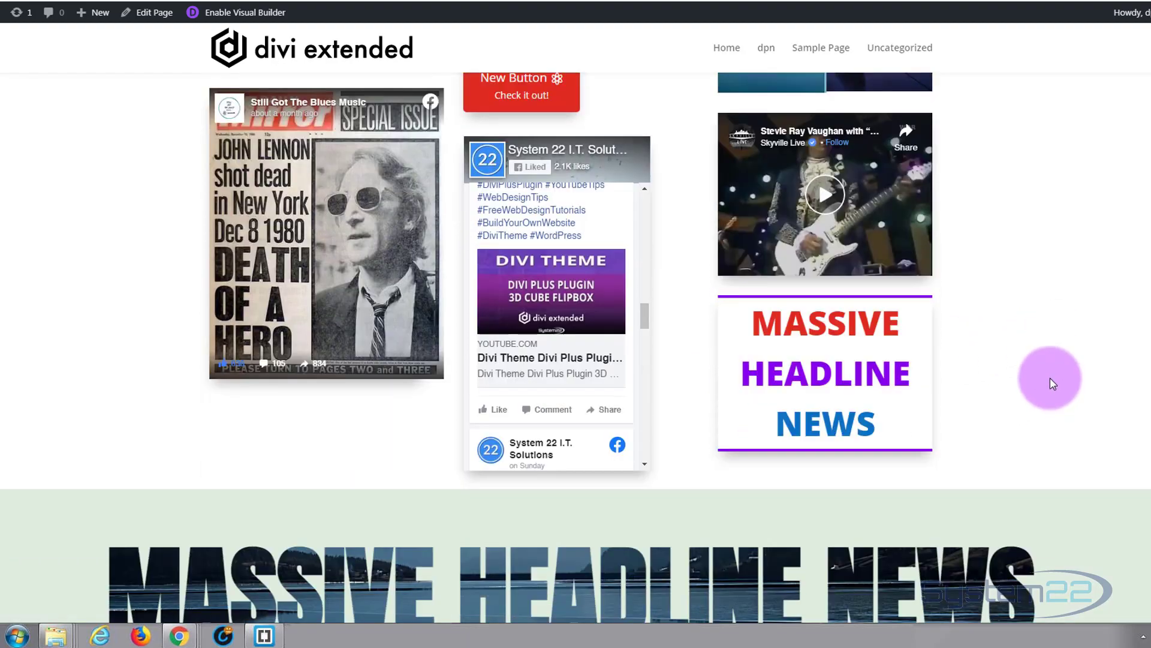
{"action": "scroll", "coordinate": [1067, 324], "scroll_direction": "down", "scroll_amount": 4}
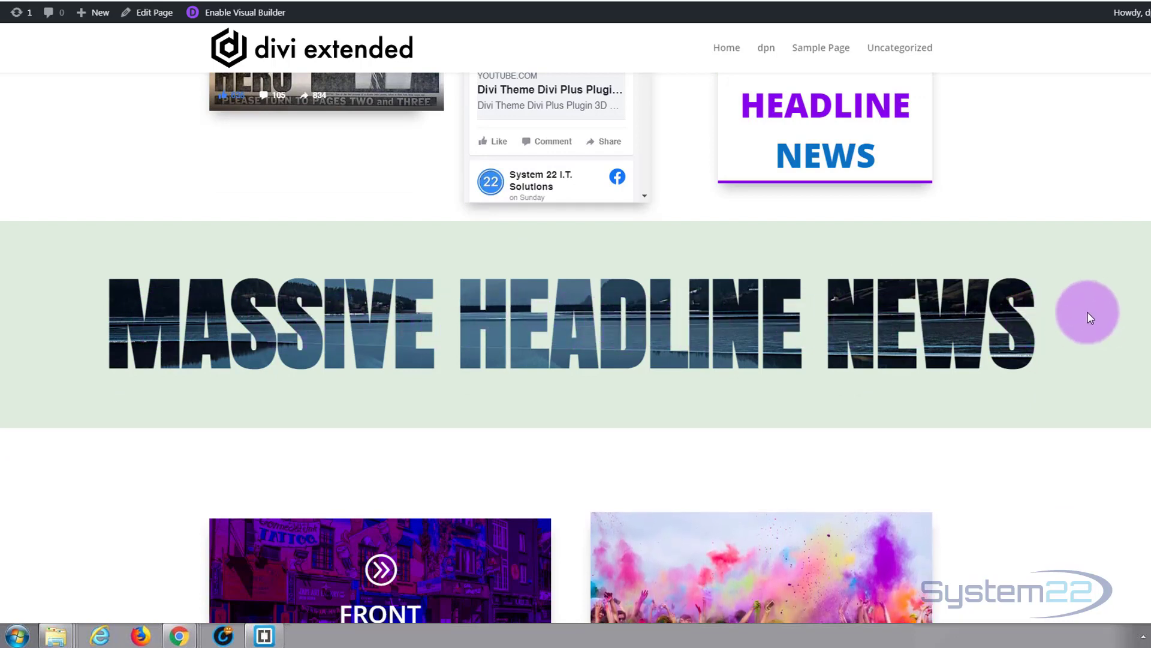
{"action": "scroll", "coordinate": [1086, 304], "scroll_direction": "down", "scroll_amount": 2}
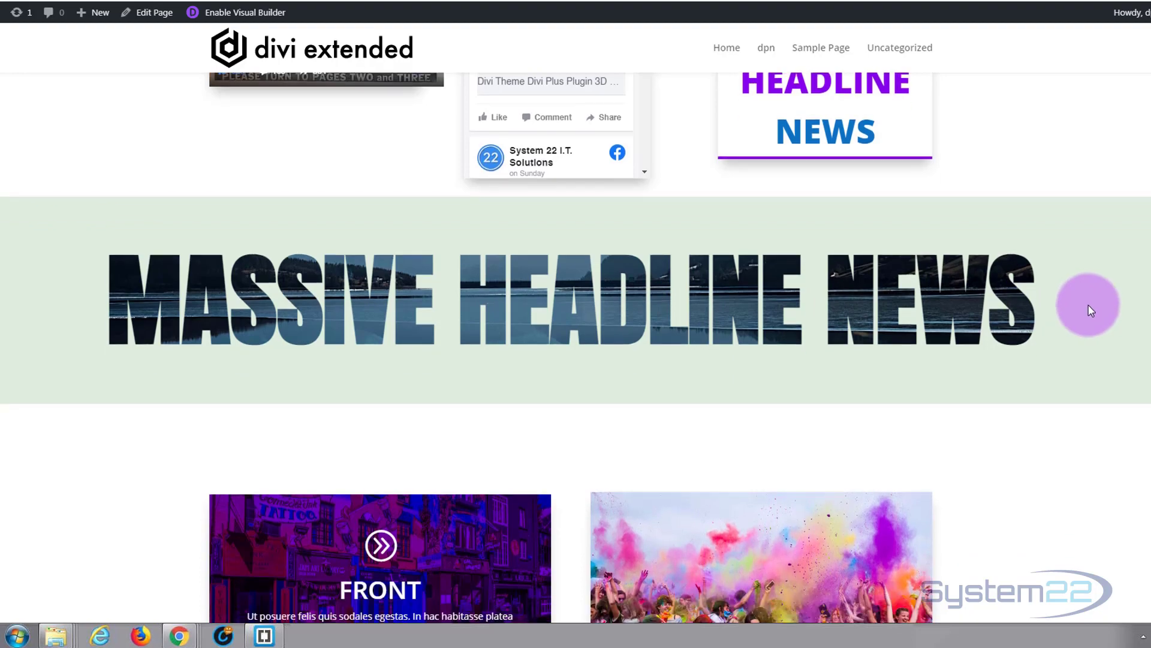
{"action": "scroll", "coordinate": [1092, 302], "scroll_direction": "down", "scroll_amount": 2}
{"action": "mouse_move", "coordinate": [308, 370]}
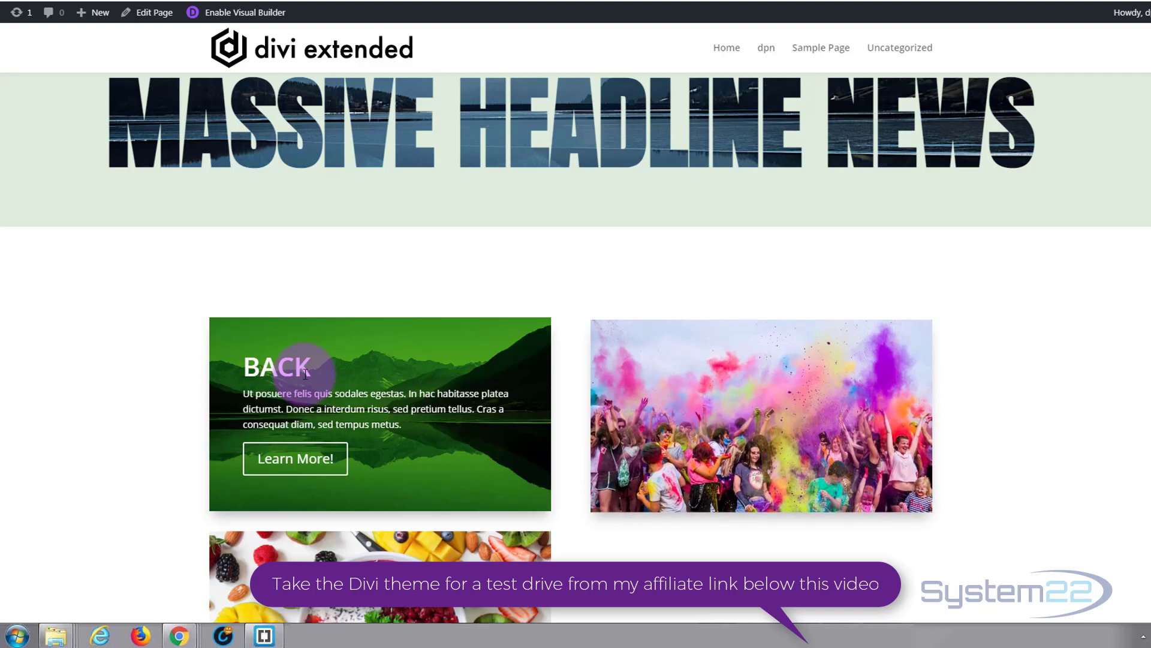
{"action": "scroll", "coordinate": [132, 381], "scroll_direction": "down", "scroll_amount": 4}
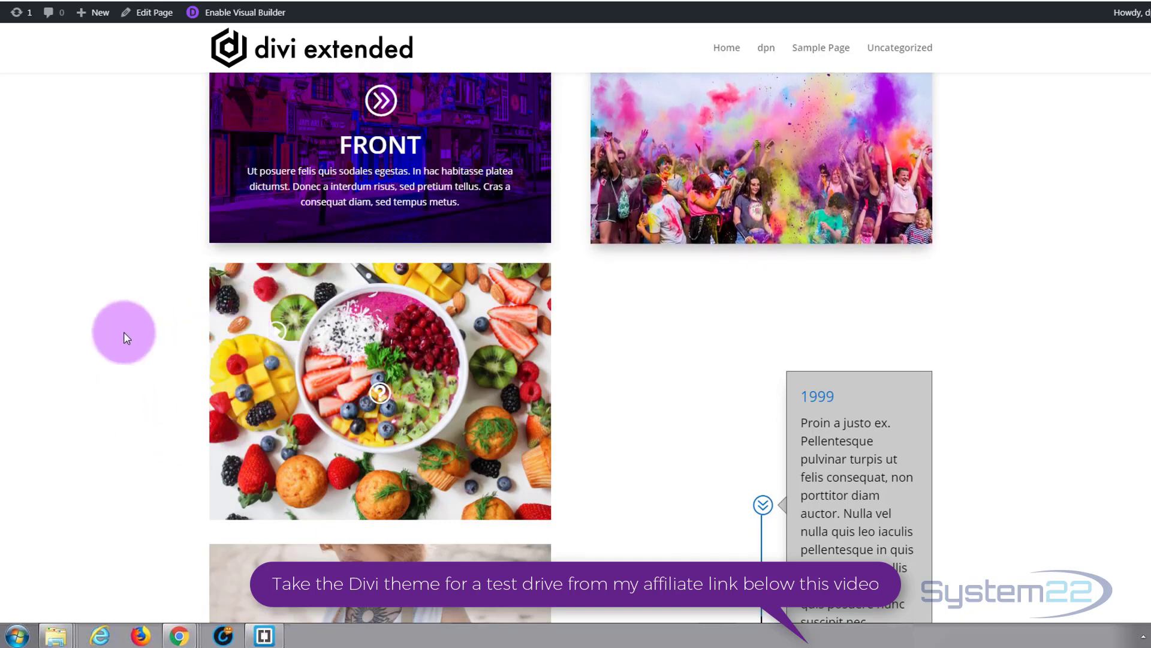
{"action": "scroll", "coordinate": [115, 354], "scroll_direction": "down", "scroll_amount": 5}
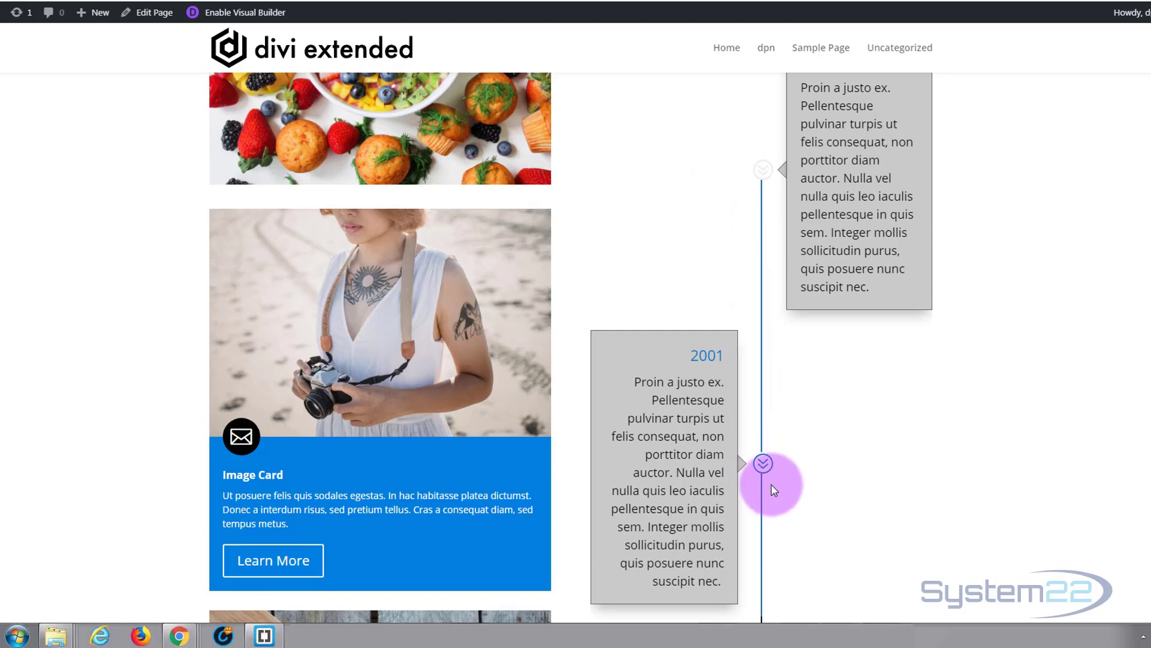
{"action": "scroll", "coordinate": [771, 483], "scroll_direction": "down", "scroll_amount": 2}
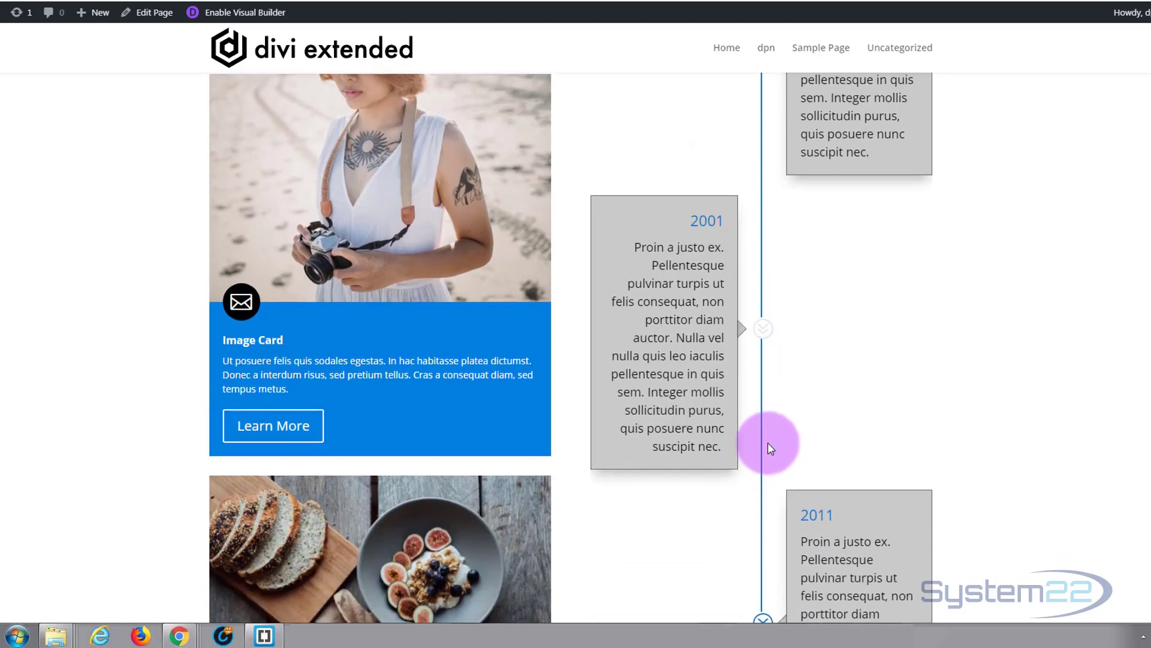
{"action": "scroll", "coordinate": [768, 445], "scroll_direction": "down", "scroll_amount": 4}
{"action": "scroll", "coordinate": [595, 354], "scroll_direction": "down", "scroll_amount": 1}
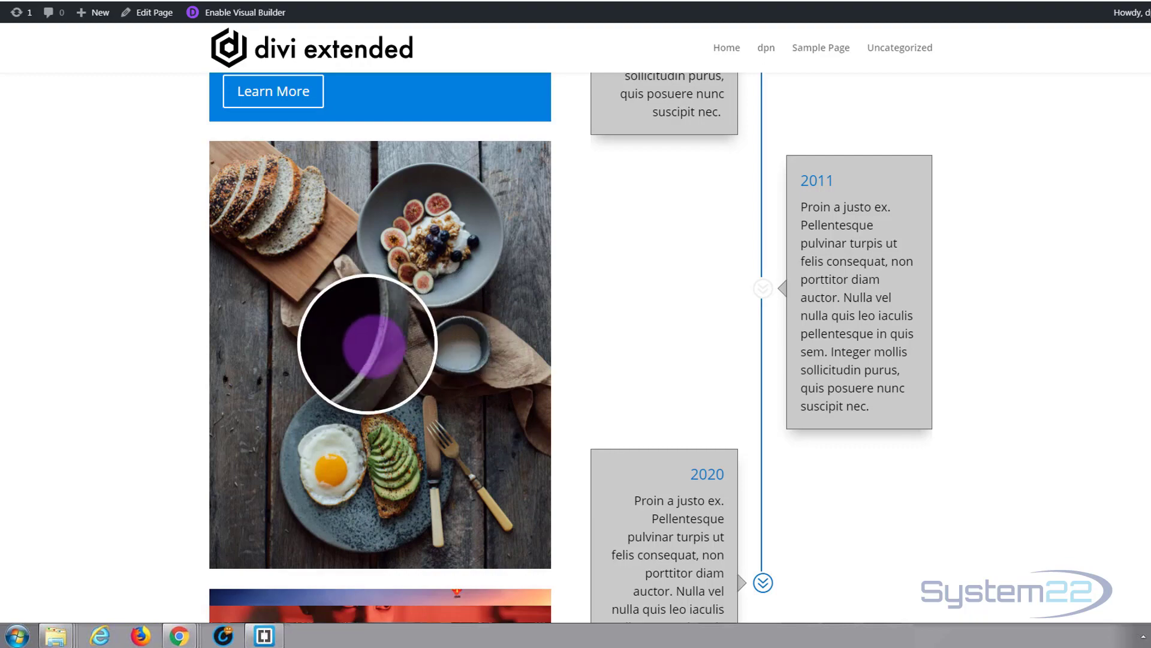
{"action": "scroll", "coordinate": [384, 354], "scroll_direction": "down", "scroll_amount": 3}
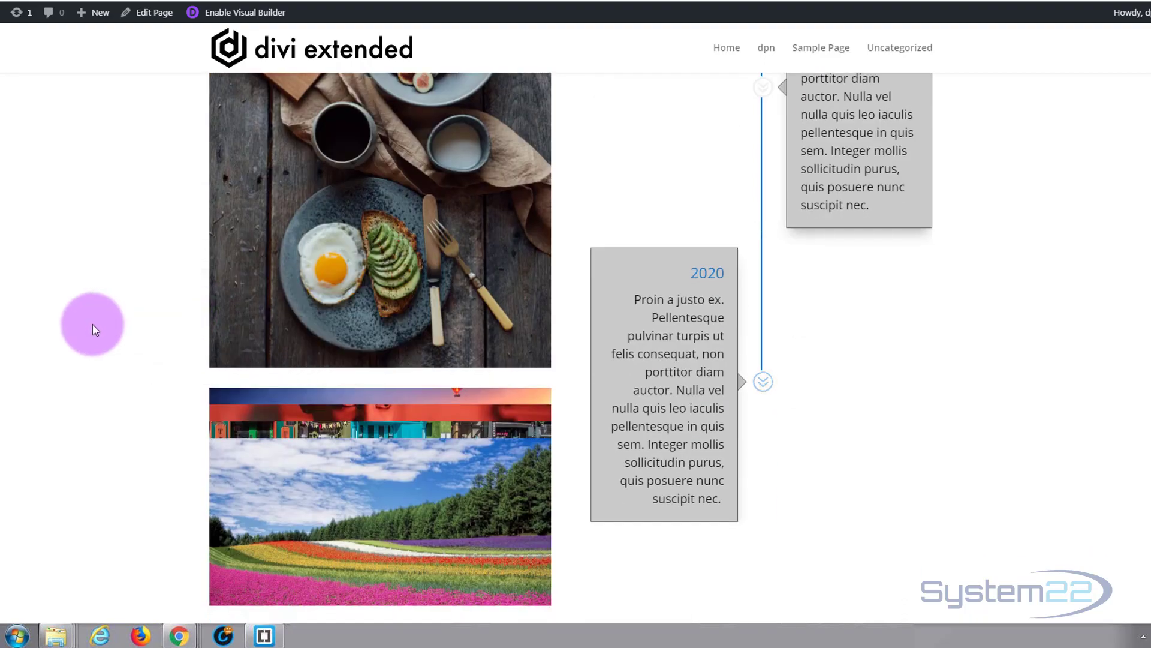
{"action": "scroll", "coordinate": [94, 329], "scroll_direction": "down", "scroll_amount": 1}
{"action": "scroll", "coordinate": [93, 329], "scroll_direction": "down", "scroll_amount": 1}
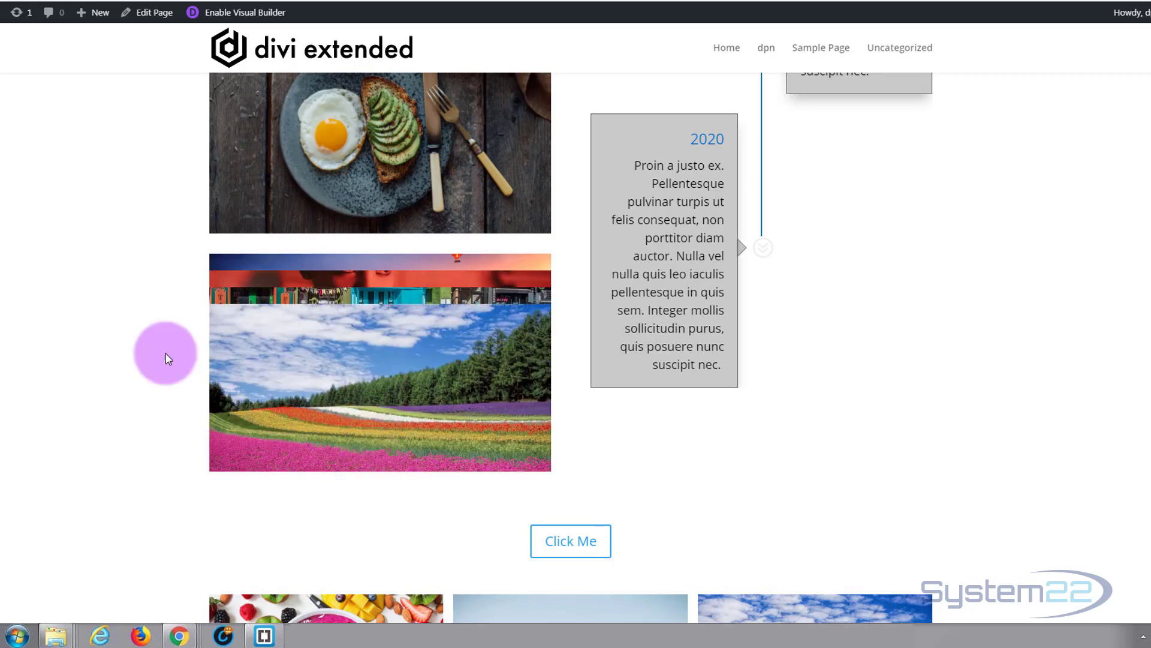
{"action": "scroll", "coordinate": [110, 337], "scroll_direction": "down", "scroll_amount": 2}
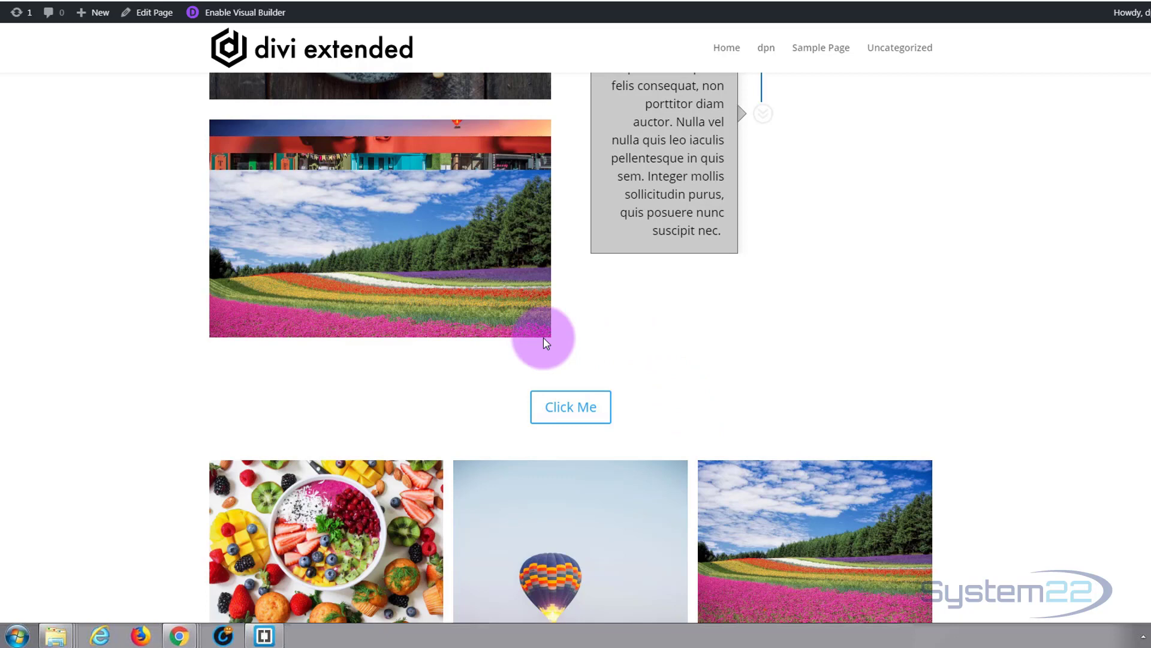
{"action": "left_click", "coordinate": [560, 416]}
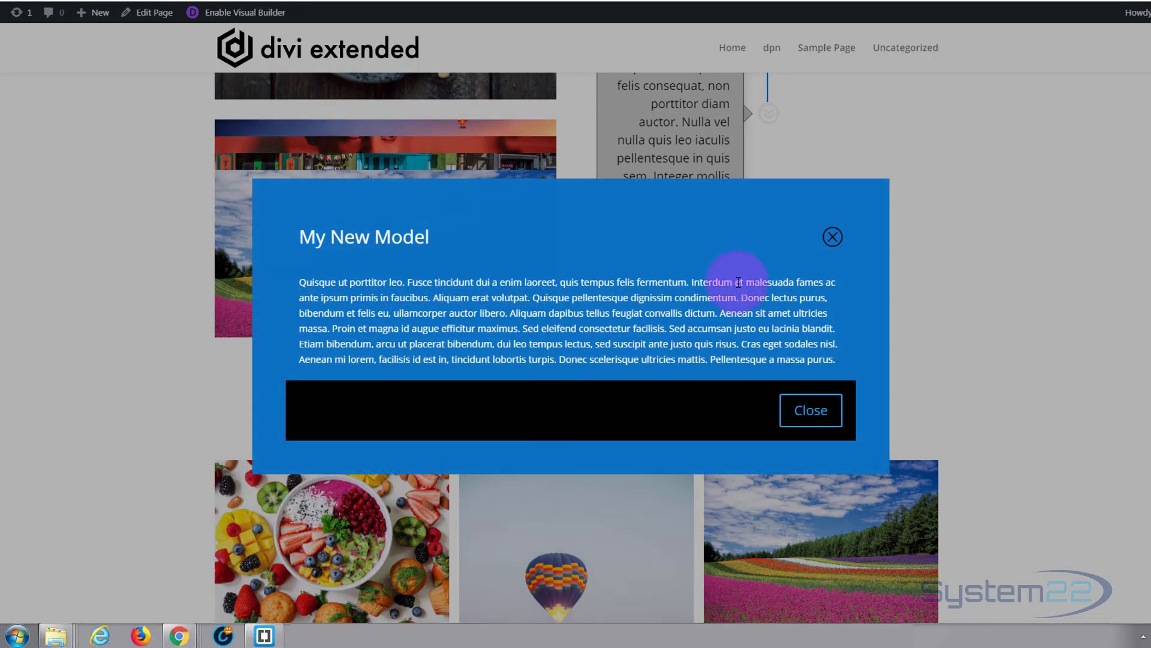
{"action": "left_click", "coordinate": [832, 238]}
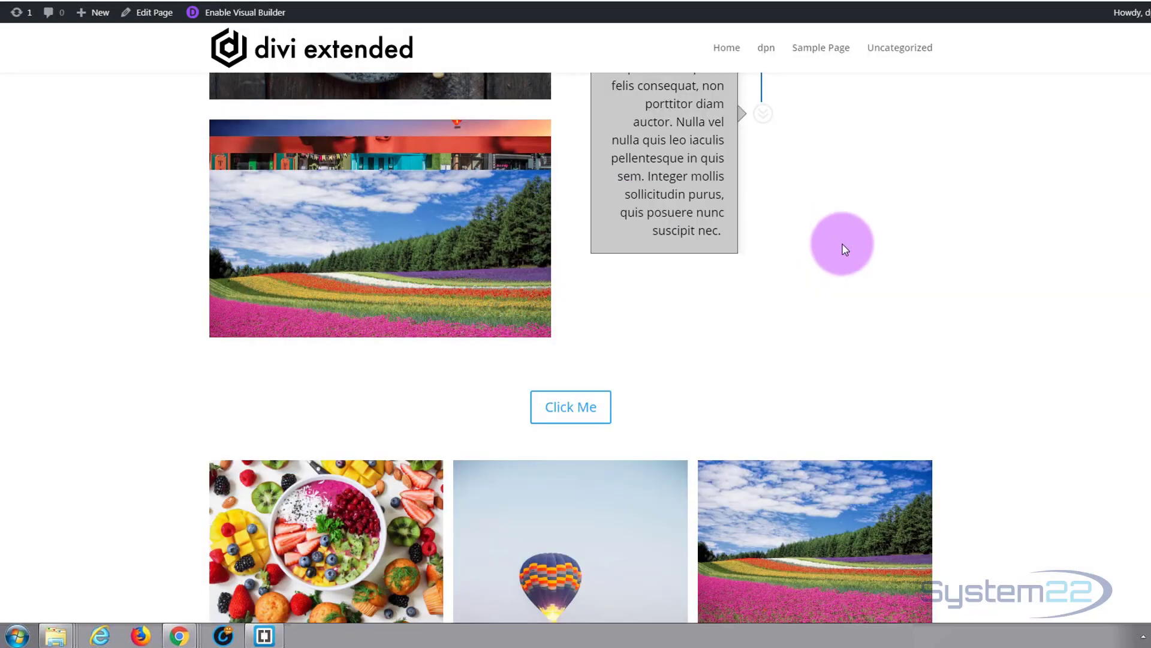
{"action": "scroll", "coordinate": [844, 249], "scroll_direction": "down", "scroll_amount": 5}
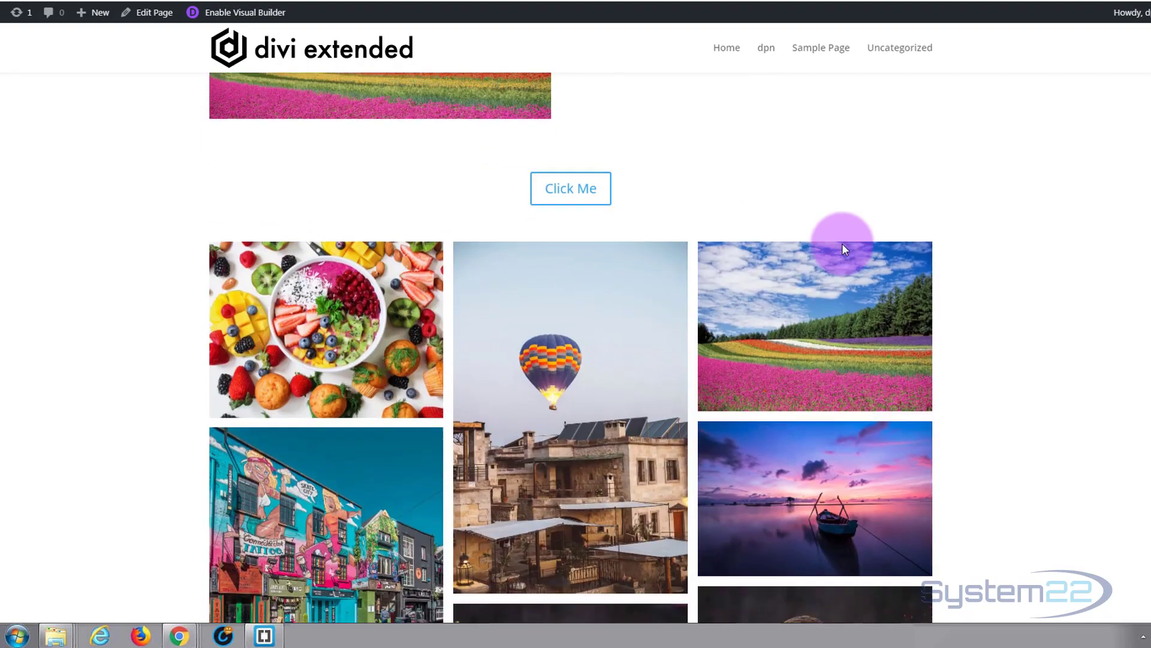
{"action": "scroll", "coordinate": [842, 243], "scroll_direction": "down", "scroll_amount": 1}
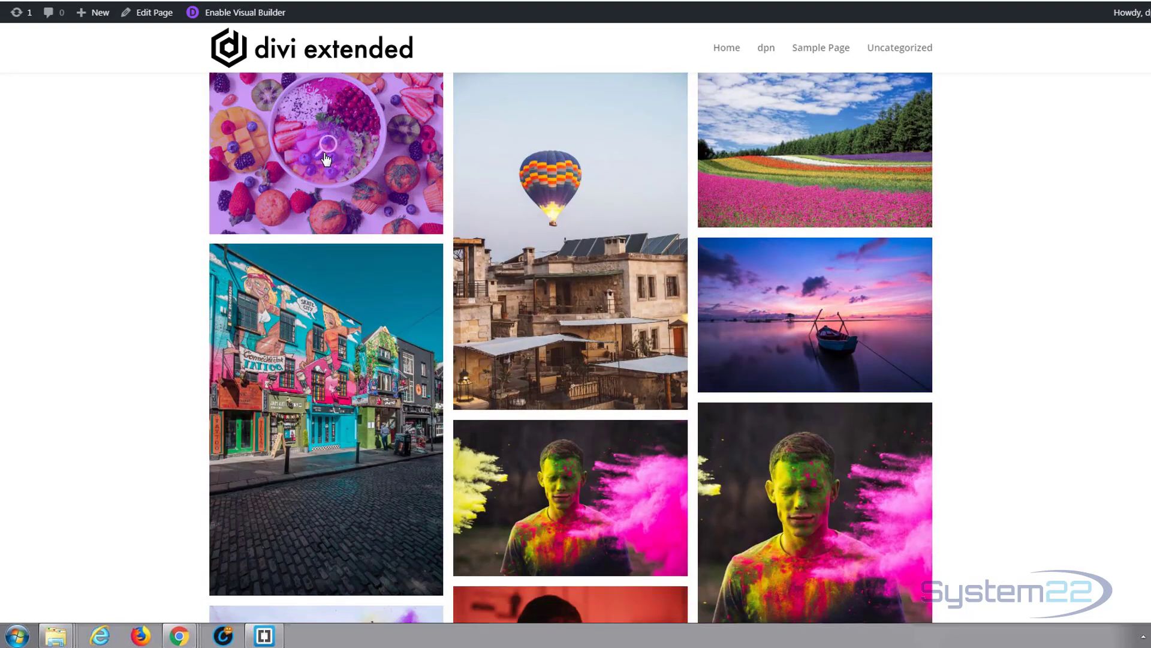
{"action": "scroll", "coordinate": [331, 394], "scroll_direction": "down", "scroll_amount": 5}
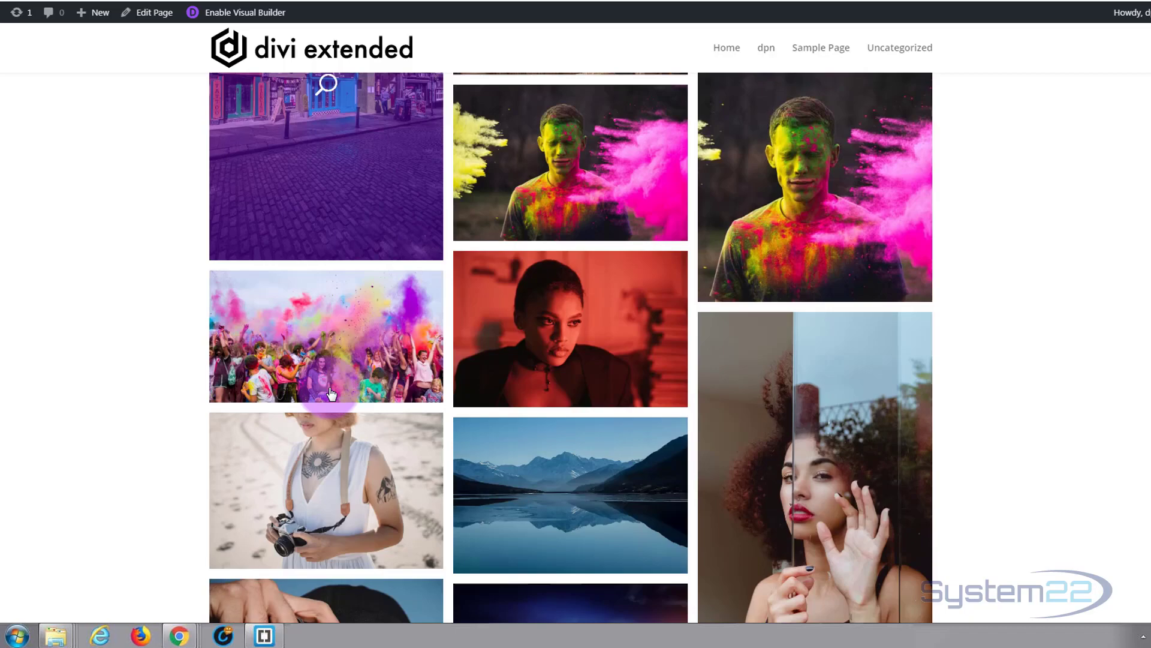
{"action": "scroll", "coordinate": [331, 393], "scroll_direction": "down", "scroll_amount": 2}
{"action": "left_click", "coordinate": [329, 360]}
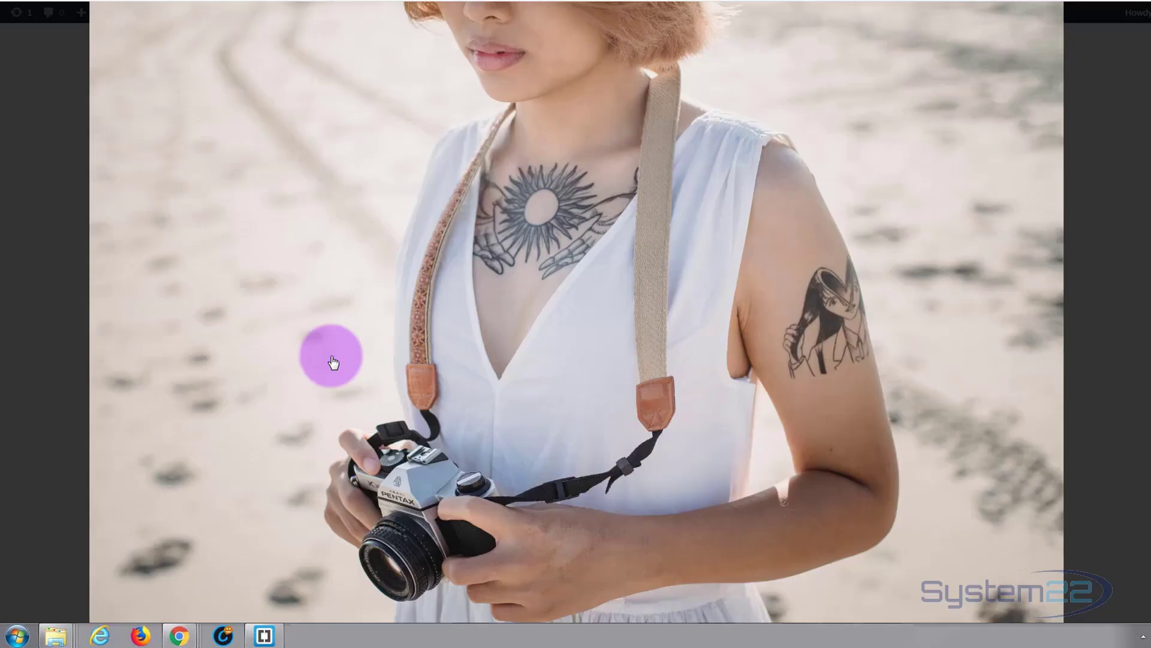
{"action": "left_click", "coordinate": [927, 346]}
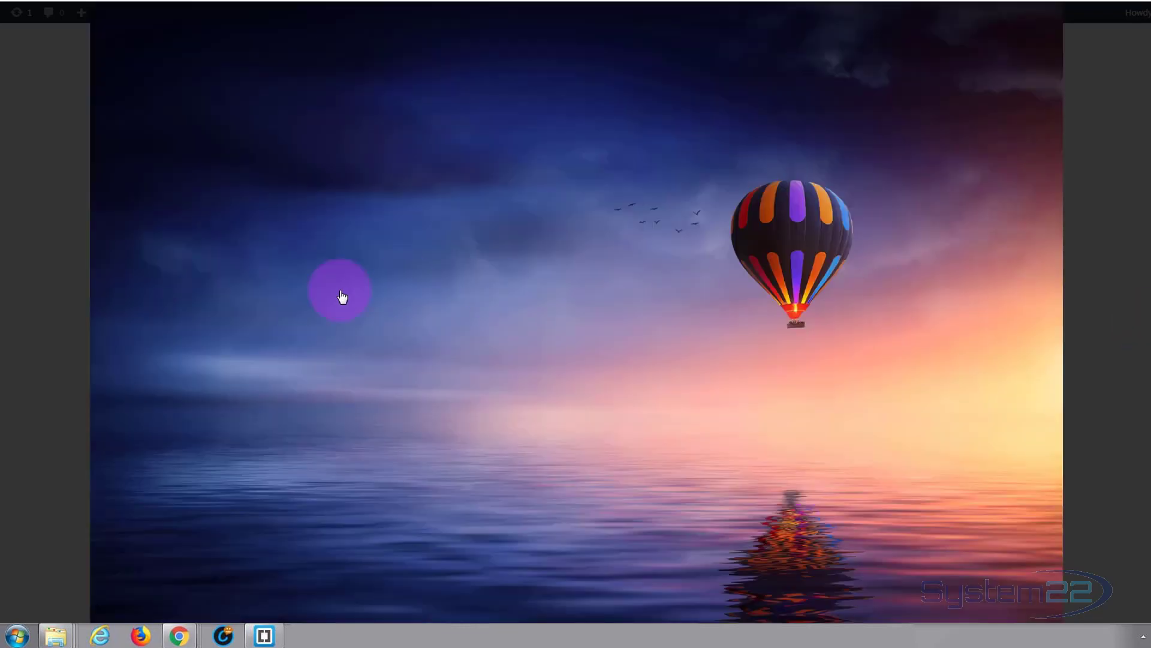
{"action": "left_click", "coordinate": [34, 278]}
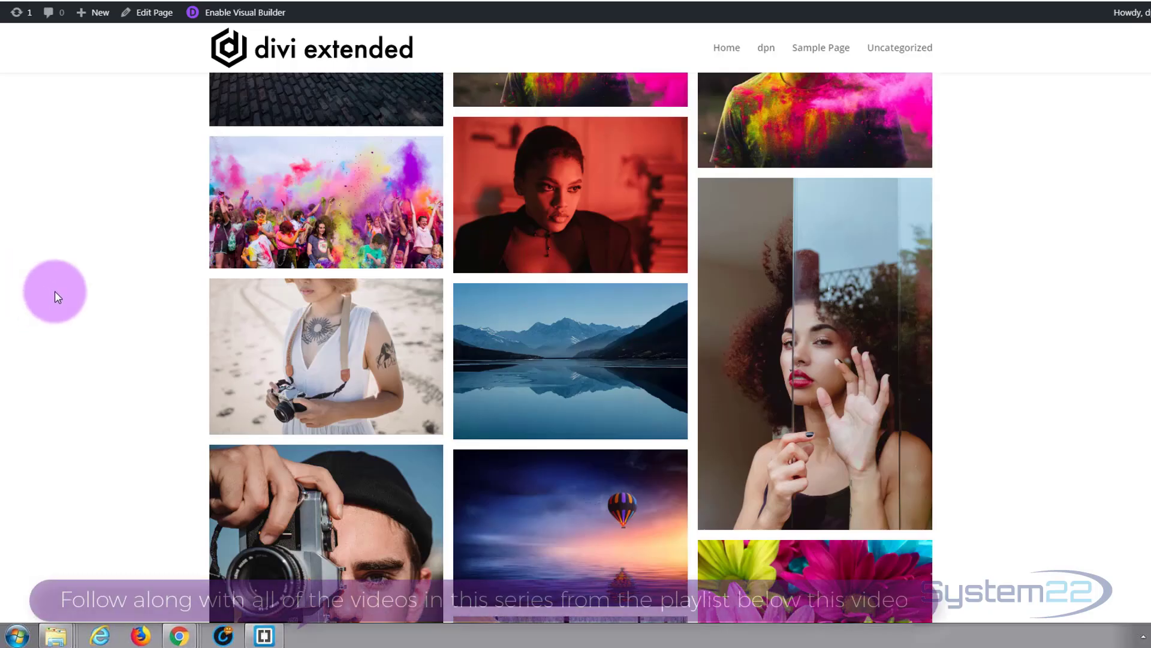
Step: Scroll down the demo page to the flip boxes and back up again
{"action": "scroll", "coordinate": [55, 290], "scroll_direction": "down", "scroll_amount": 5}
{"action": "scroll", "coordinate": [55, 291], "scroll_direction": "down", "scroll_amount": 3}
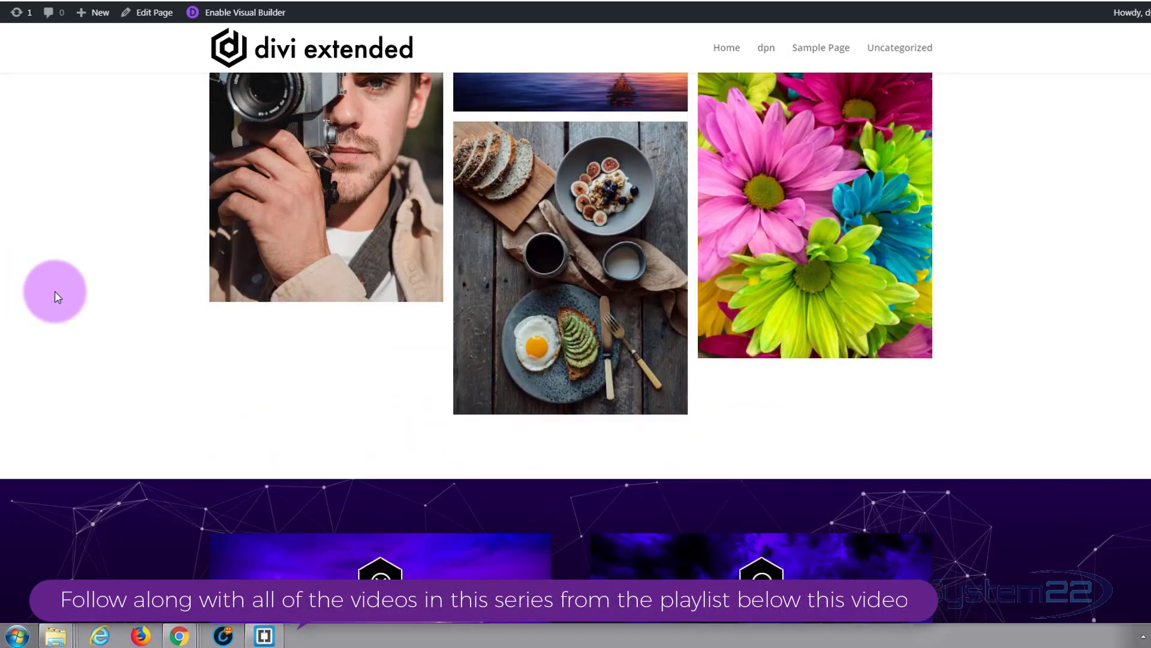
{"action": "scroll", "coordinate": [15, 165], "scroll_direction": "down", "scroll_amount": 1}
{"action": "scroll", "coordinate": [16, 165], "scroll_direction": "down", "scroll_amount": 1}
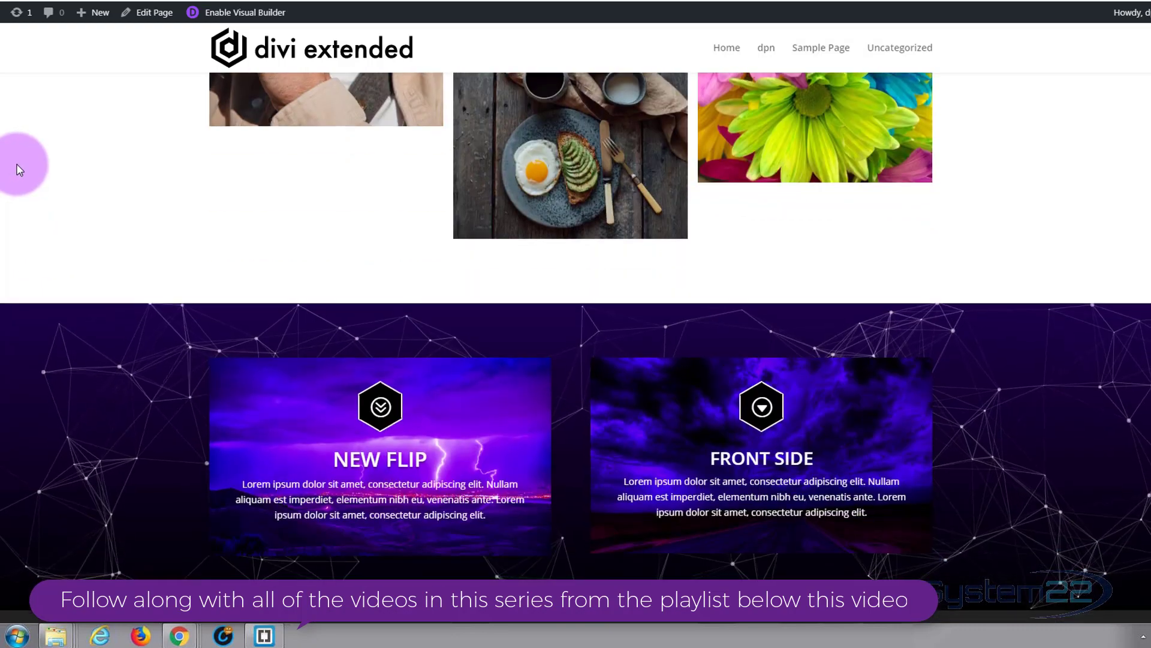
{"action": "scroll", "coordinate": [19, 163], "scroll_direction": "down", "scroll_amount": 1}
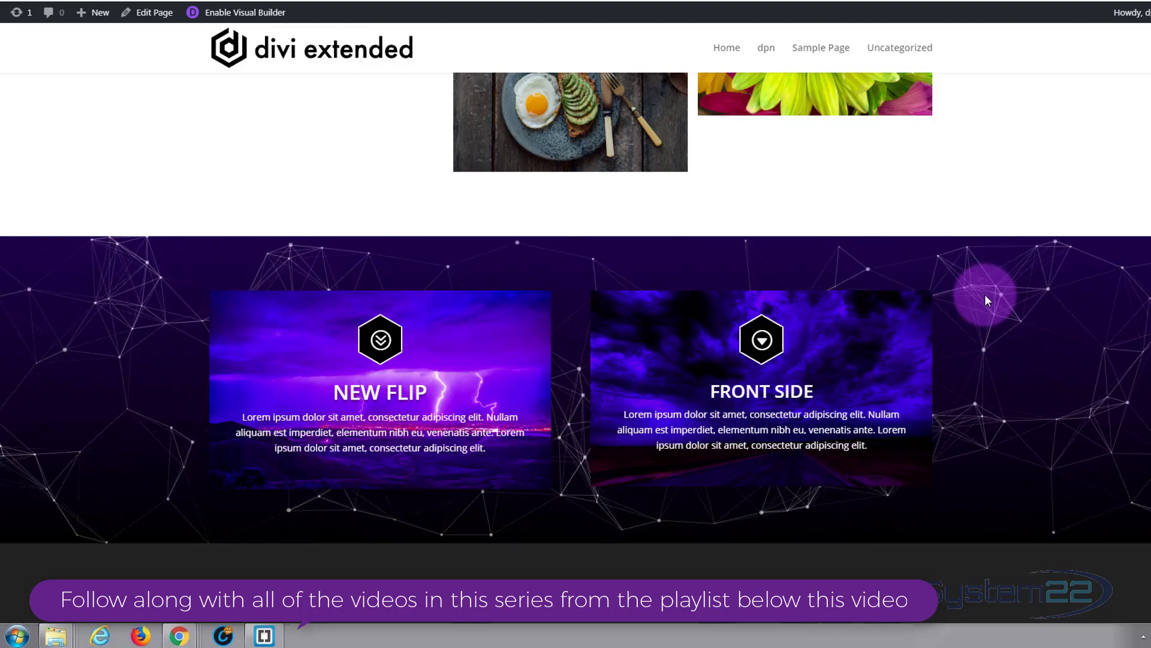
{"action": "mouse_move", "coordinate": [774, 393]}
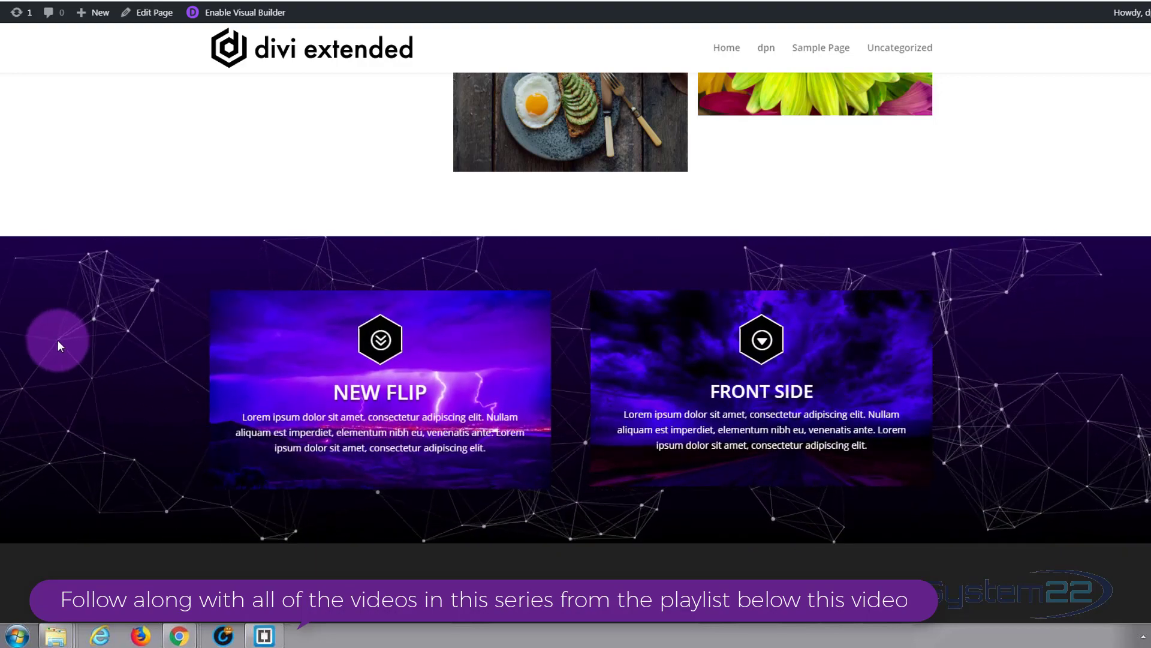
{"action": "scroll", "coordinate": [62, 360], "scroll_direction": "up", "scroll_amount": 1}
{"action": "scroll", "coordinate": [62, 366], "scroll_direction": "up", "scroll_amount": 10}
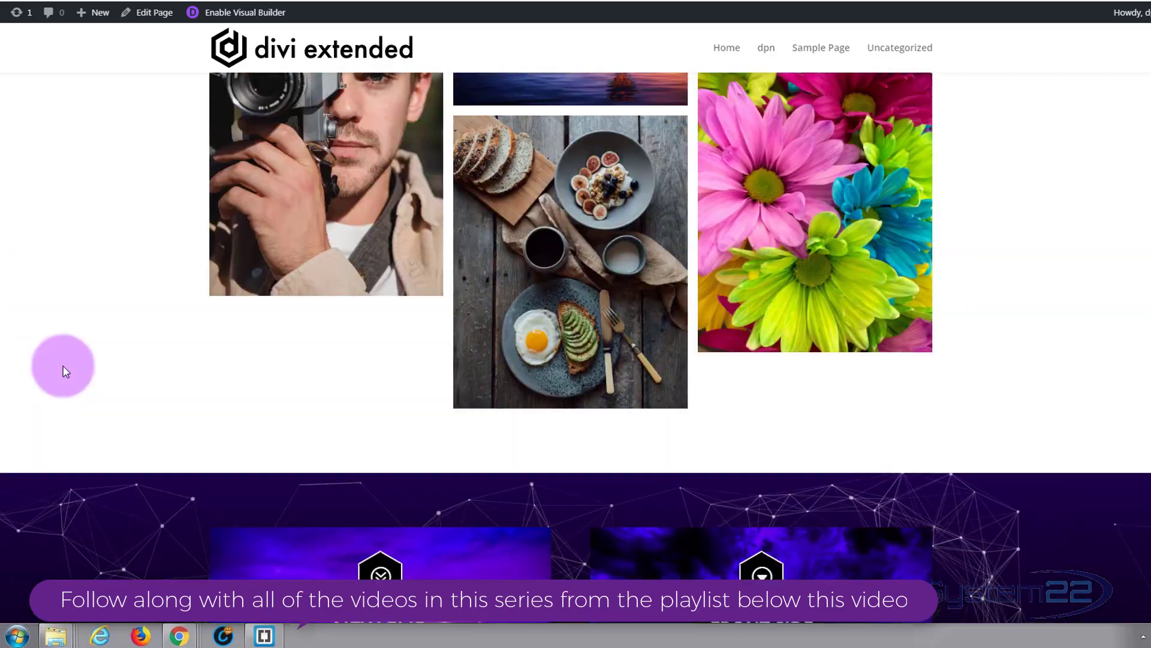
{"action": "scroll", "coordinate": [66, 371], "scroll_direction": "up", "scroll_amount": 15}
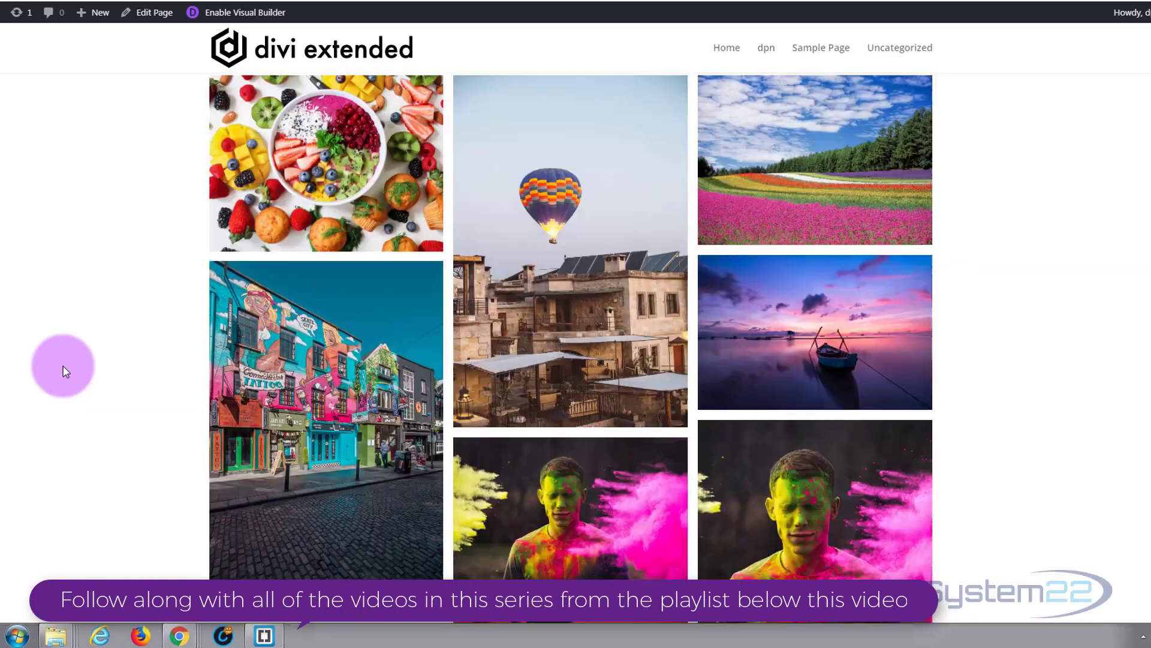
{"action": "scroll", "coordinate": [66, 371], "scroll_direction": "up", "scroll_amount": 15}
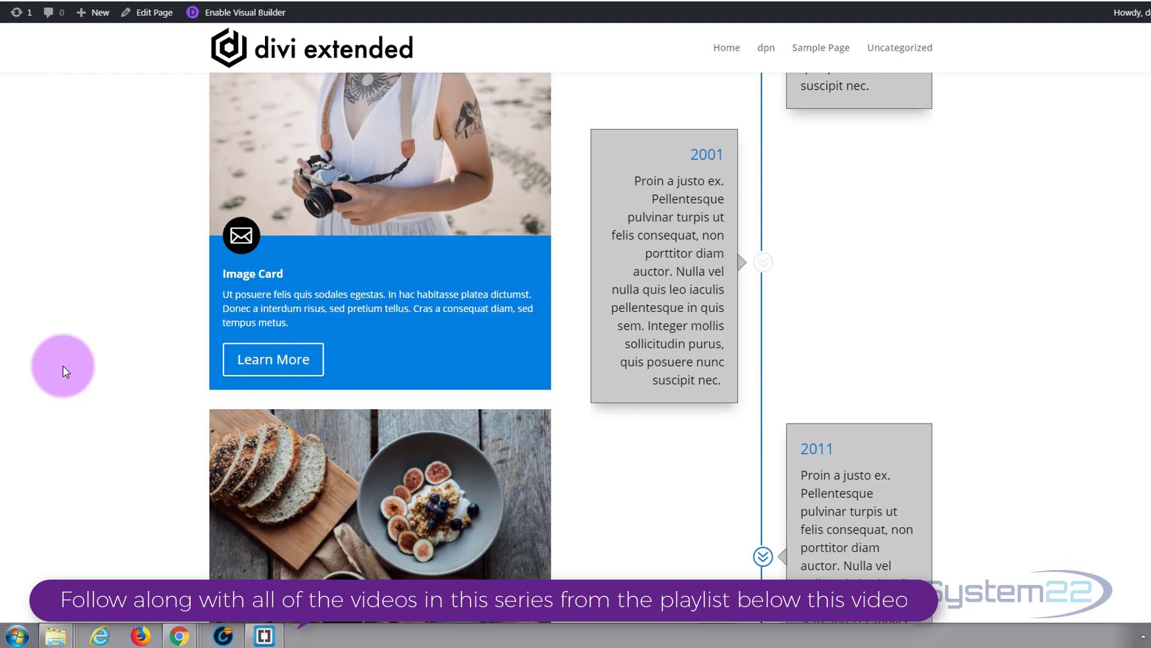
{"action": "scroll", "coordinate": [66, 372], "scroll_direction": "up", "scroll_amount": 15}
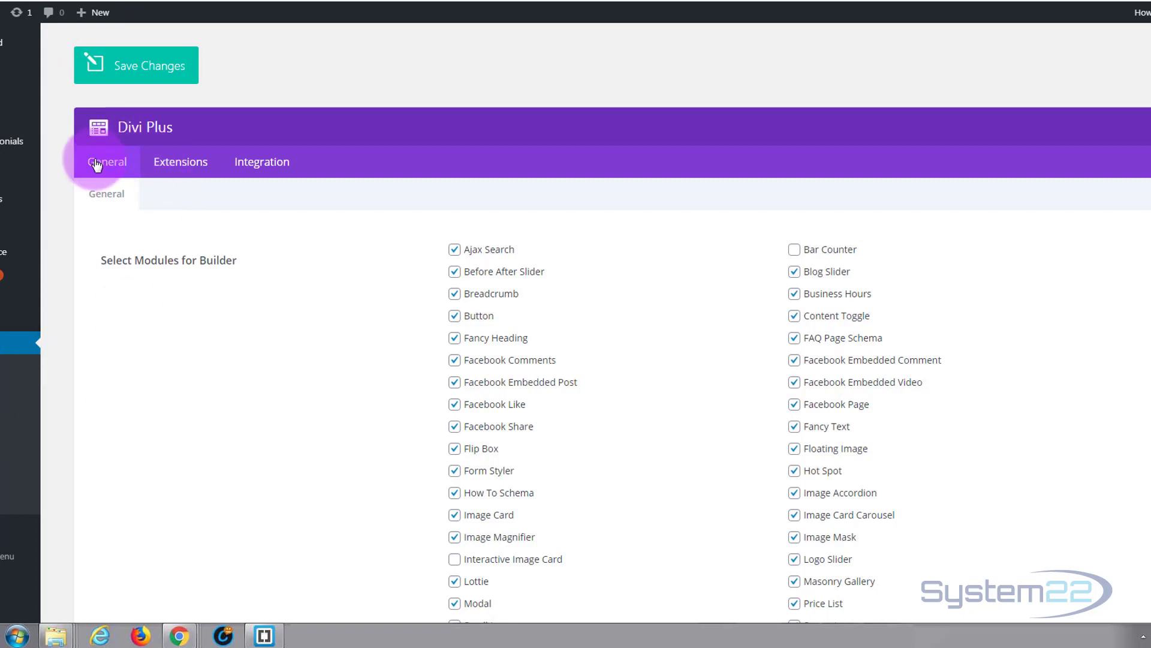
Step: Review the General module checklist, then view Extensions with Divi Library Shortcodes enabled
{"action": "scroll", "coordinate": [352, 367], "scroll_direction": "down", "scroll_amount": 2}
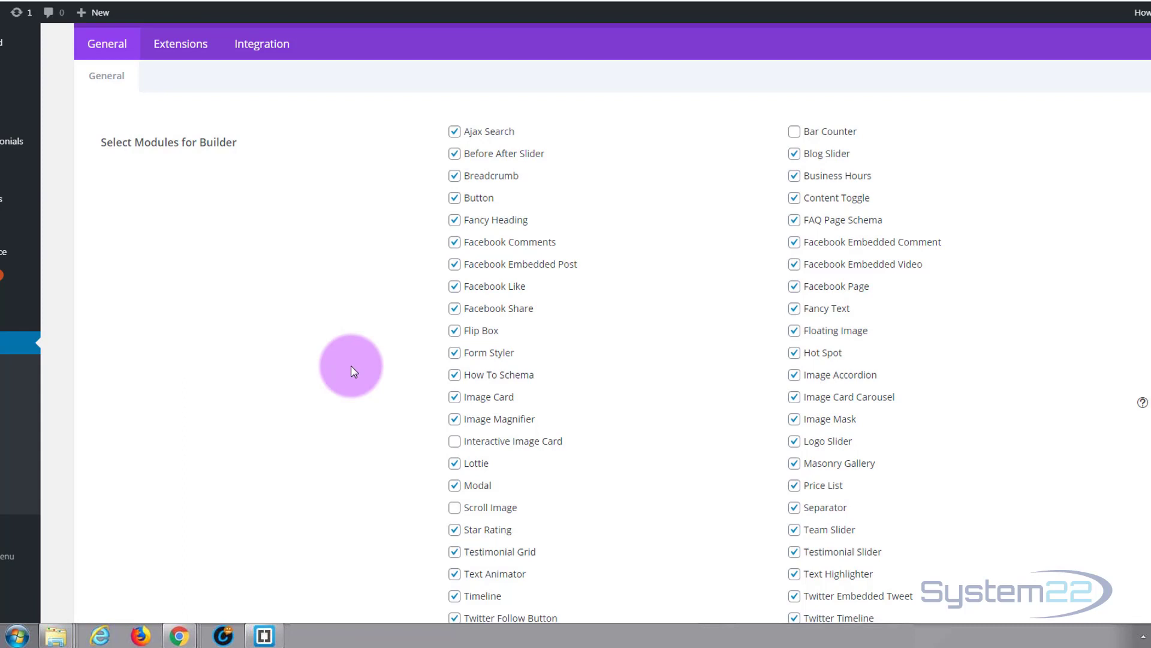
{"action": "scroll", "coordinate": [344, 371], "scroll_direction": "down", "scroll_amount": 1}
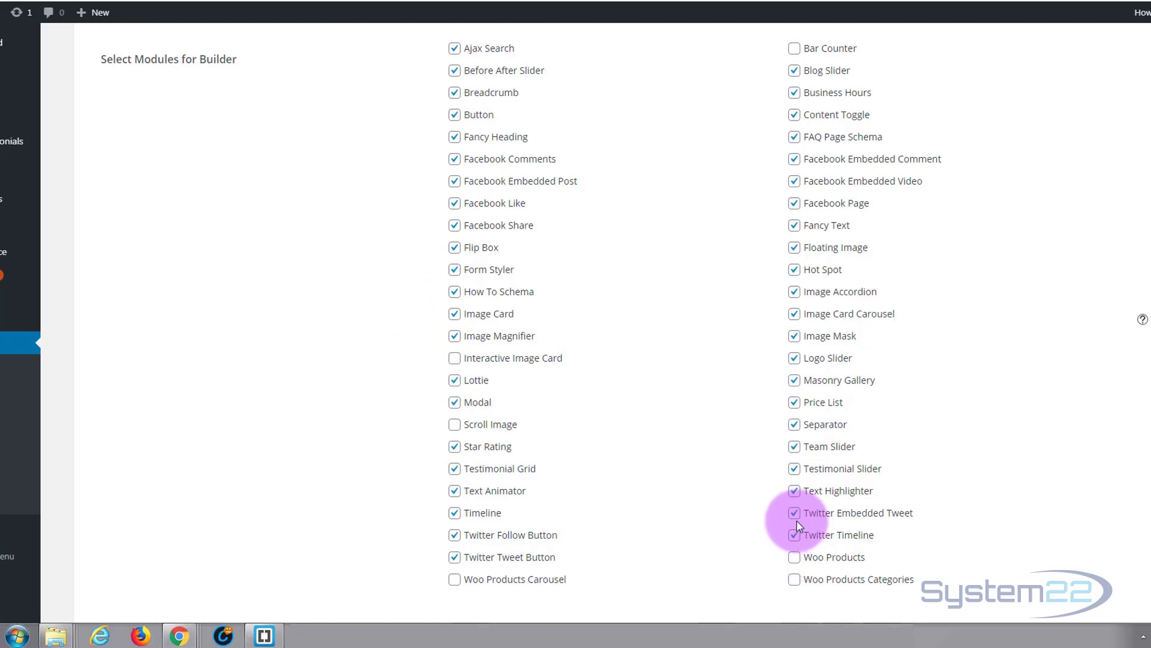
{"action": "scroll", "coordinate": [645, 356], "scroll_direction": "up", "scroll_amount": 3}
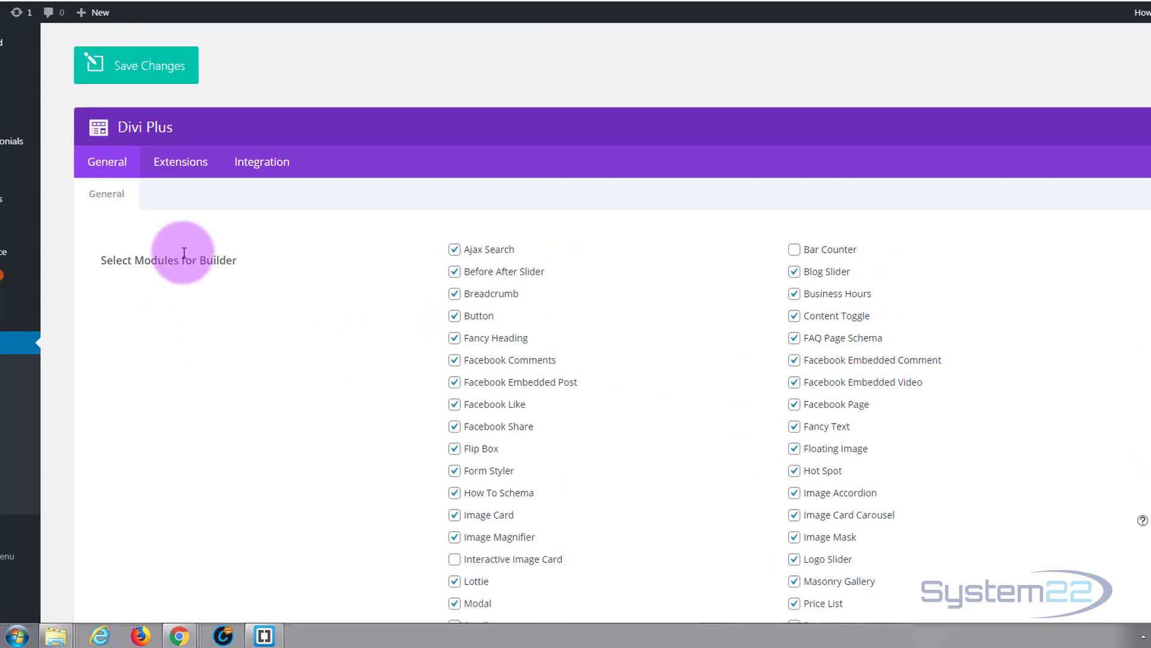
{"action": "left_click", "coordinate": [174, 167]}
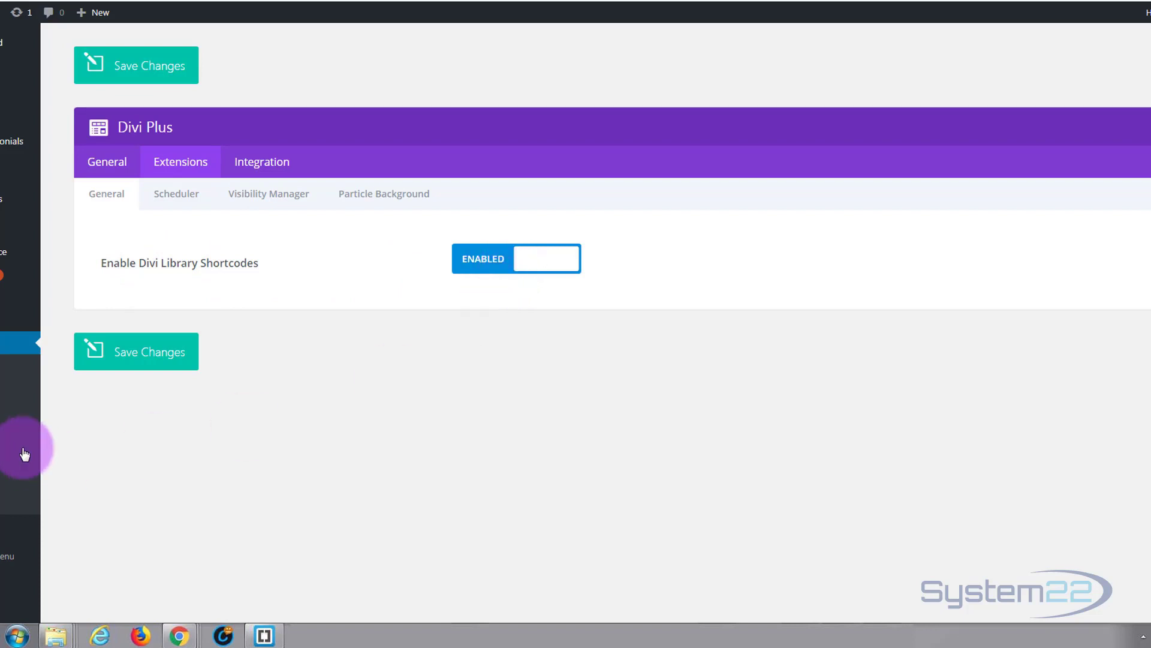
{"action": "mouse_move", "coordinate": [12, 533]}
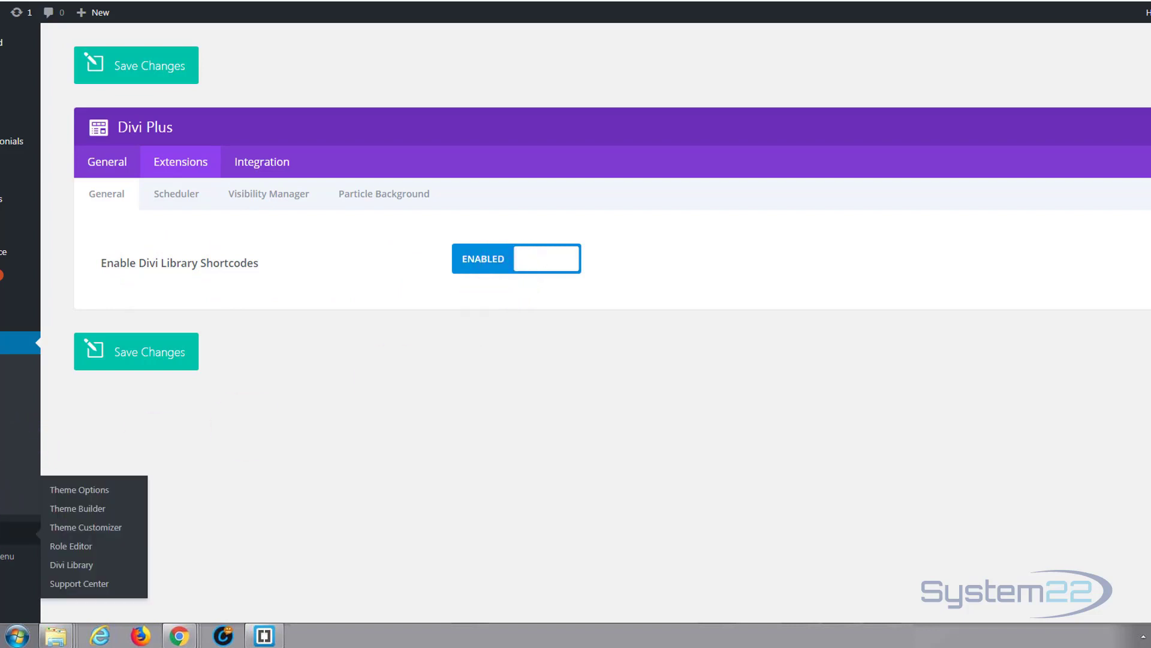
{"action": "left_click", "coordinate": [71, 565]}
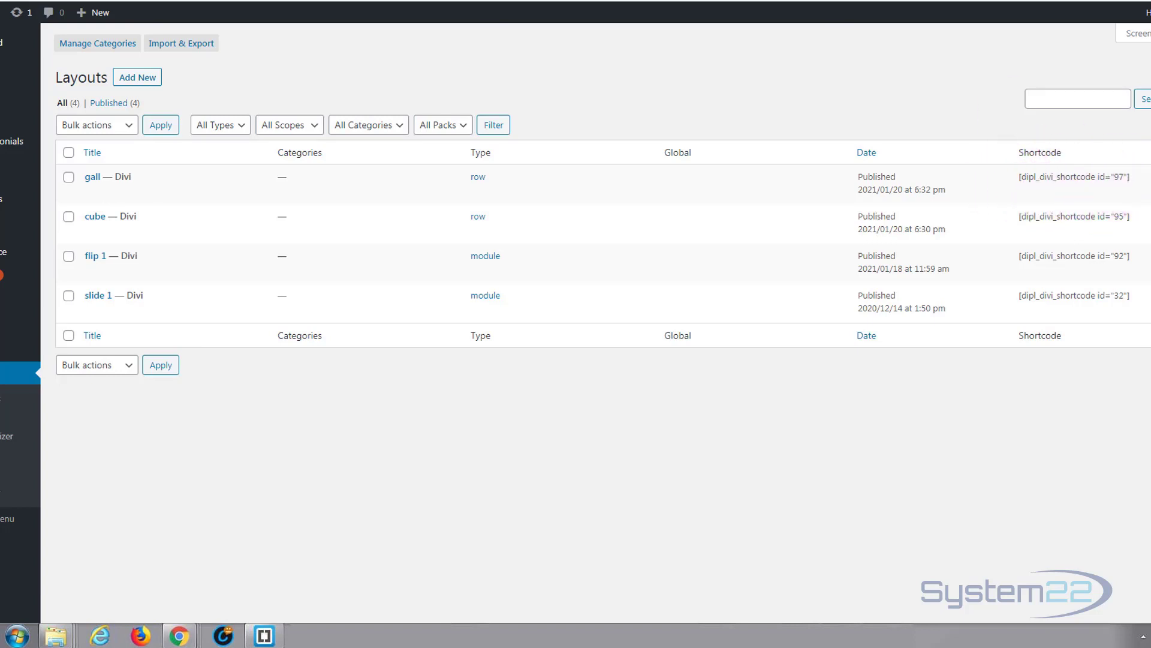
{"action": "key", "text": "ctrl+Tab"}
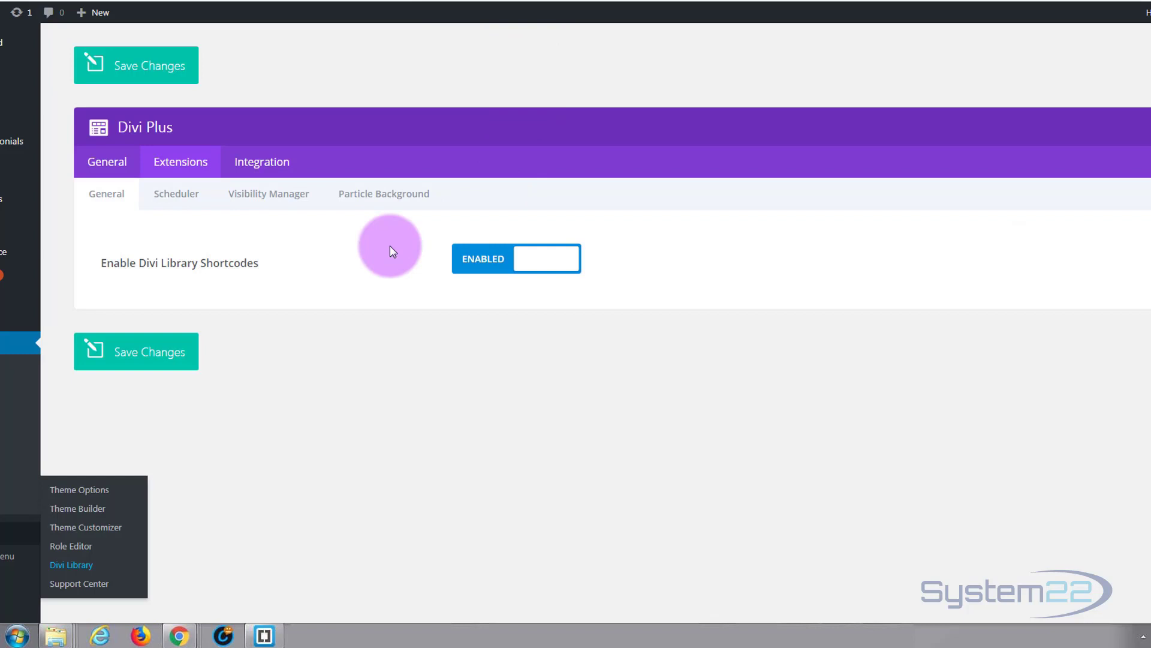
Step: View the Scheduler and Particle Background extension options in Divi Plus settings
{"action": "left_click", "coordinate": [180, 197]}
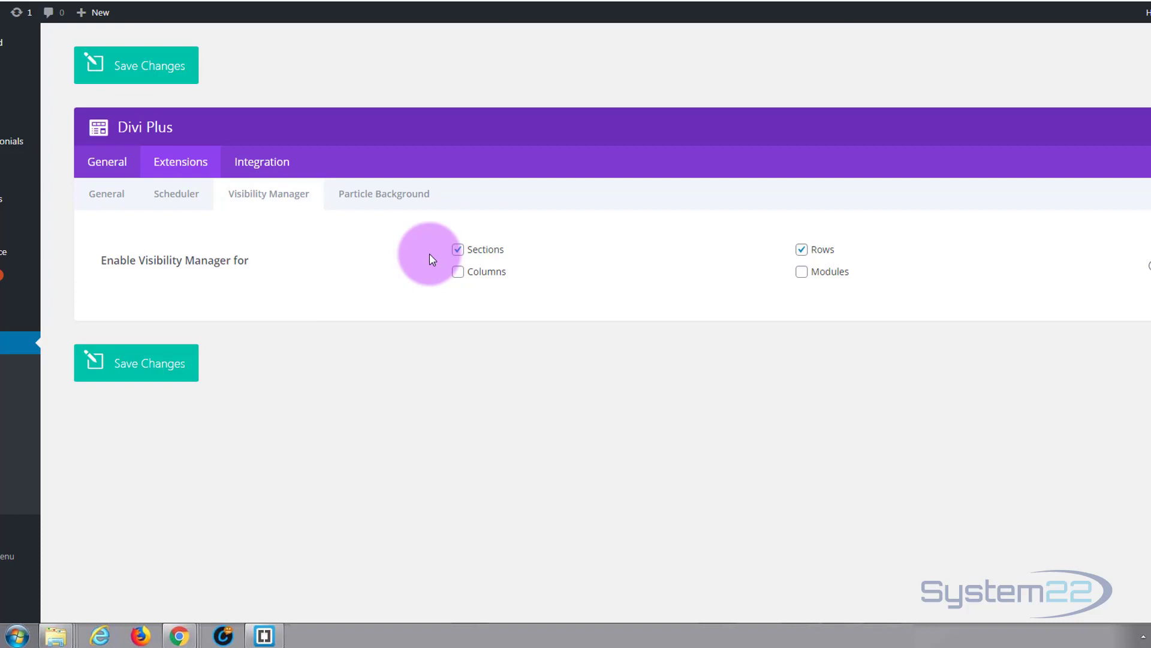
{"action": "left_click", "coordinate": [382, 195]}
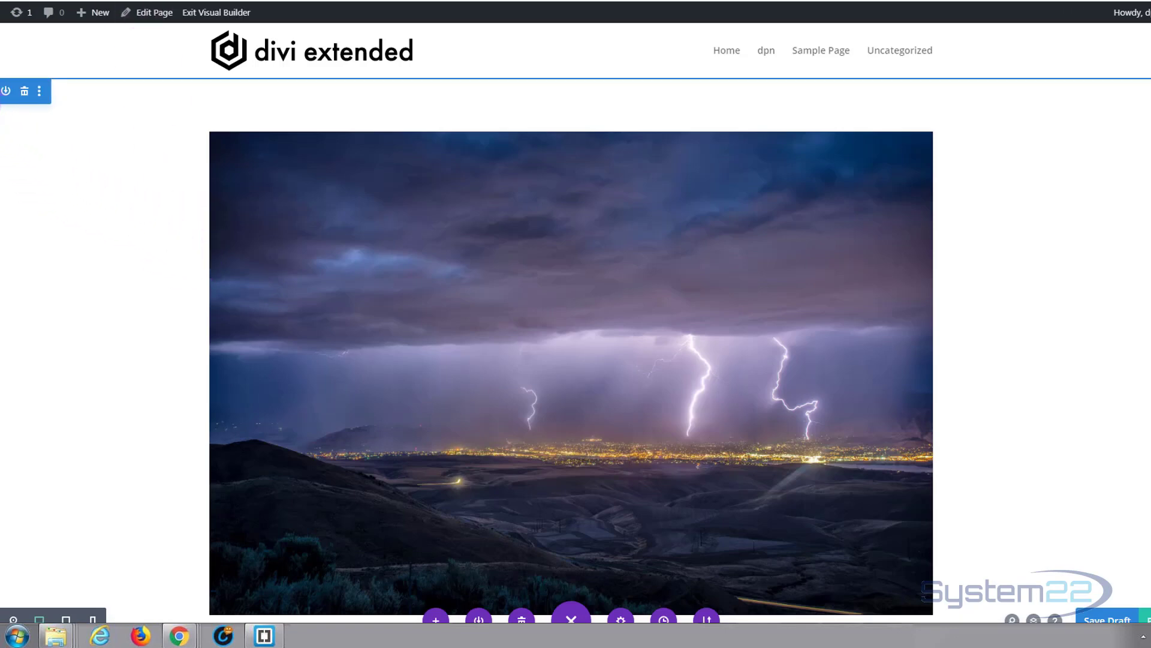
Step: Enable Particle Background in the lightning section's Background settings, keeping Circle particles
{"action": "left_click", "coordinate": [6, 91]}
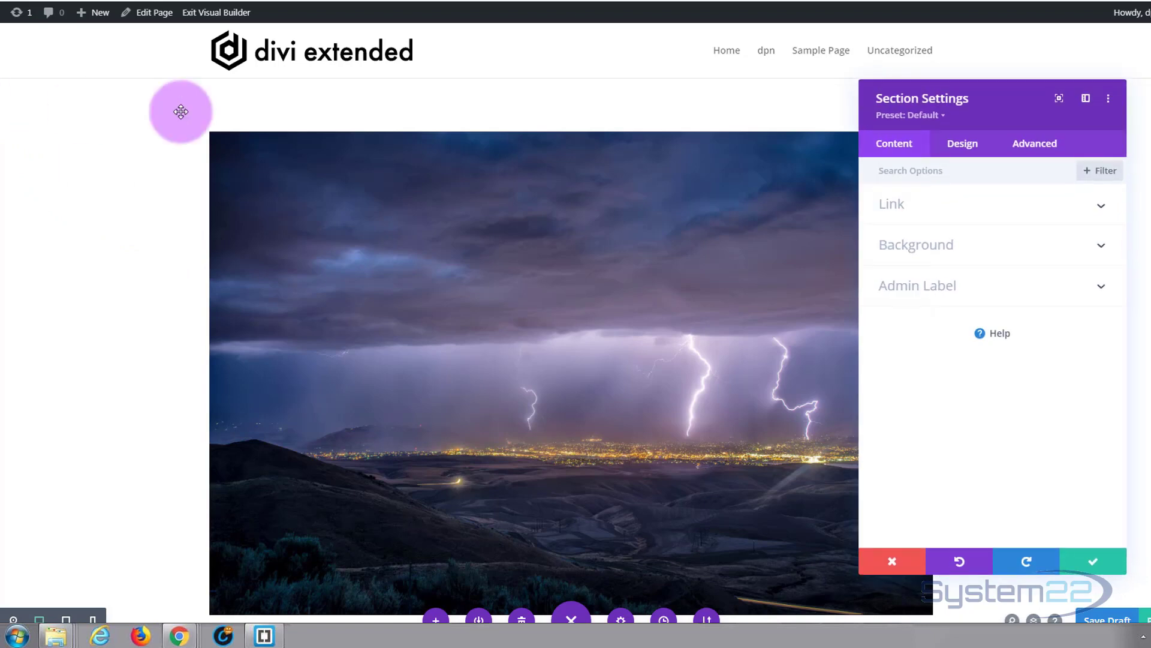
{"action": "left_click", "coordinate": [978, 246]}
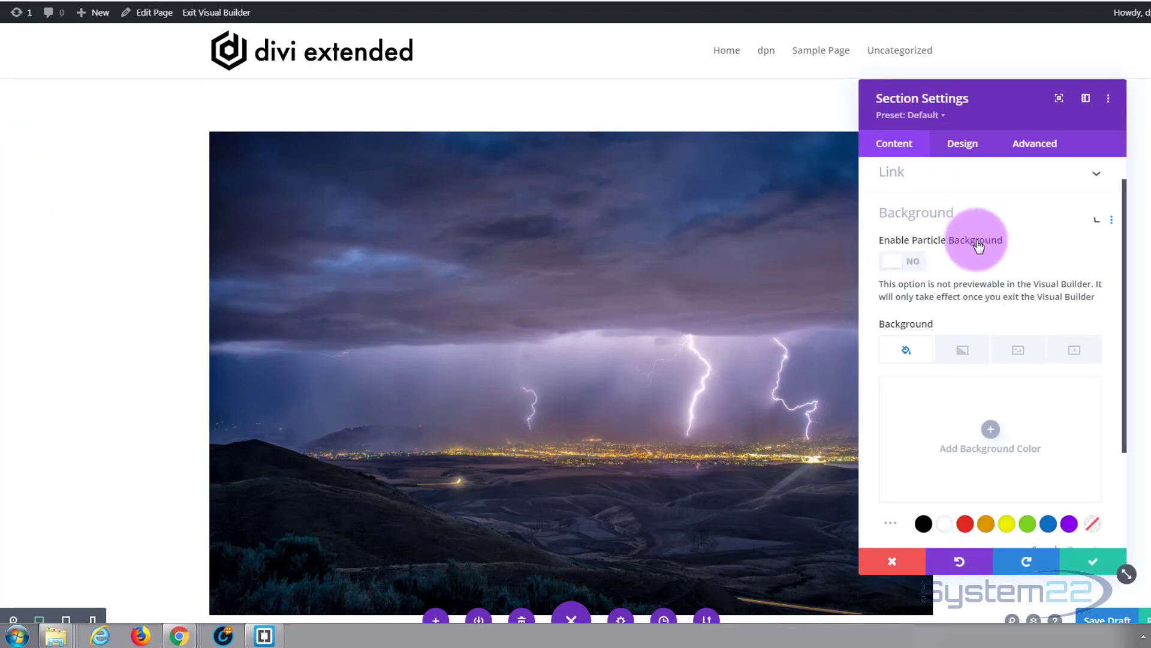
{"action": "scroll", "coordinate": [976, 239], "scroll_direction": "down", "scroll_amount": 1}
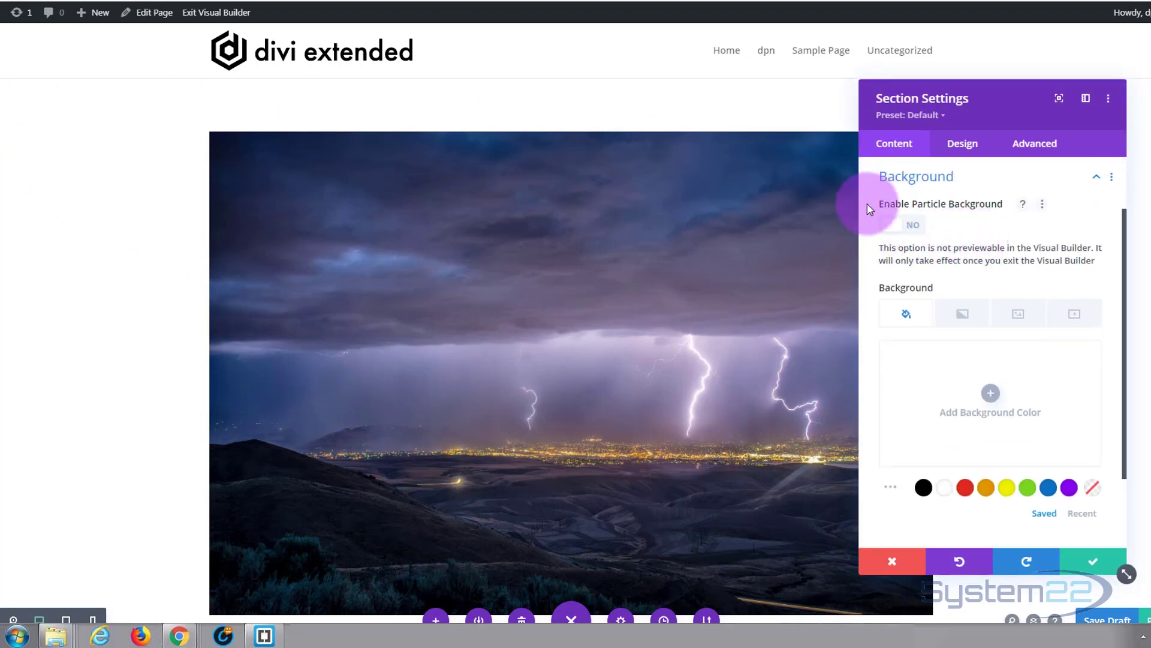
{"action": "left_click", "coordinate": [911, 226]}
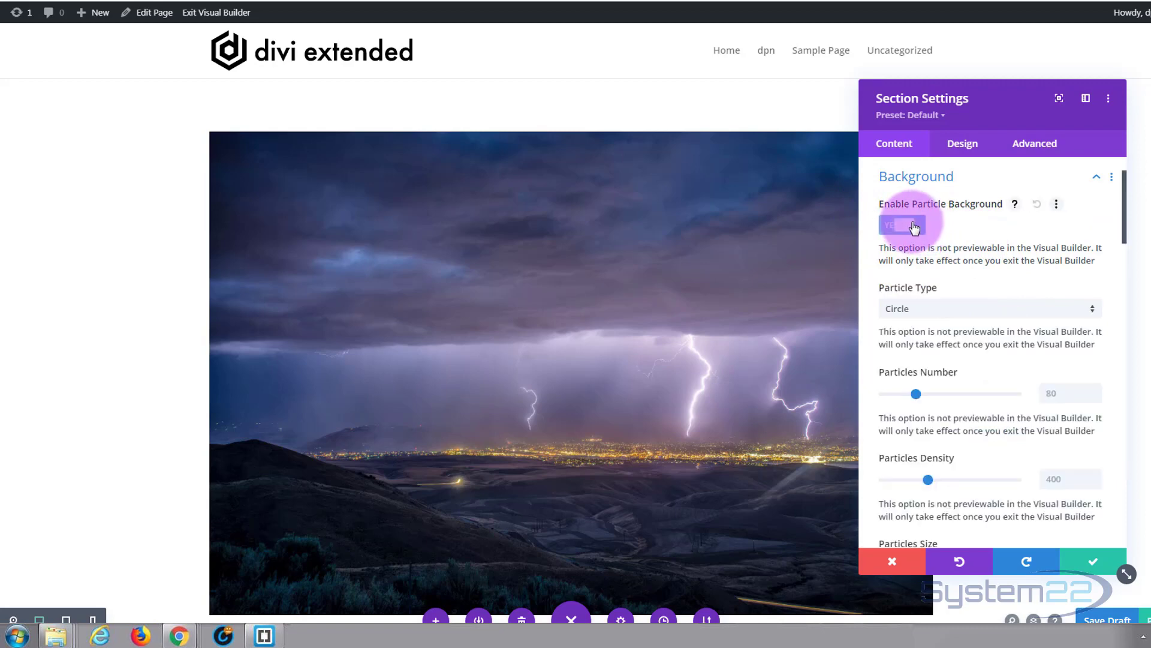
{"action": "scroll", "coordinate": [965, 276], "scroll_direction": "down", "scroll_amount": 1}
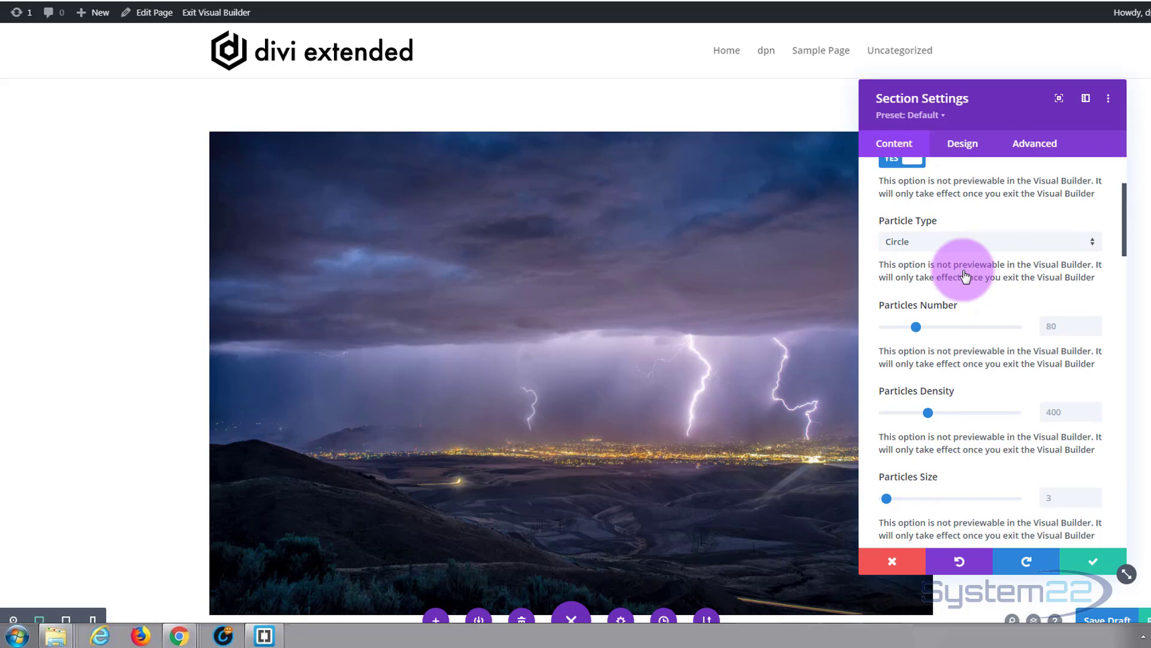
{"action": "left_click", "coordinate": [966, 251]}
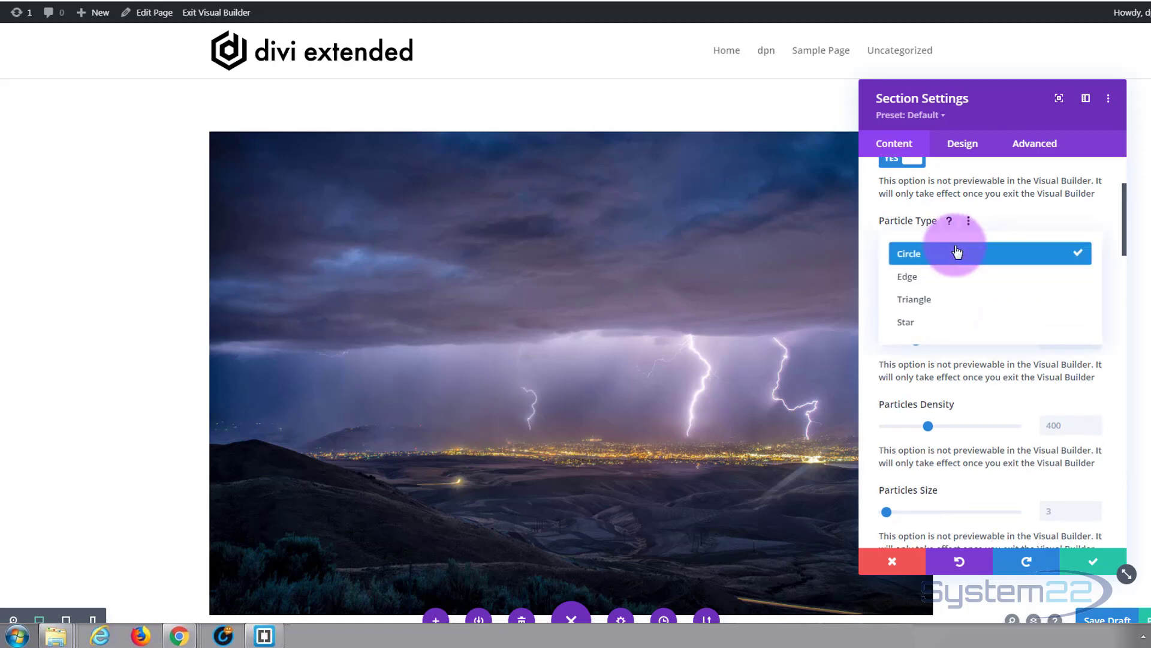
{"action": "left_click", "coordinate": [866, 246]}
{"action": "scroll", "coordinate": [870, 246], "scroll_direction": "down", "scroll_amount": 4}
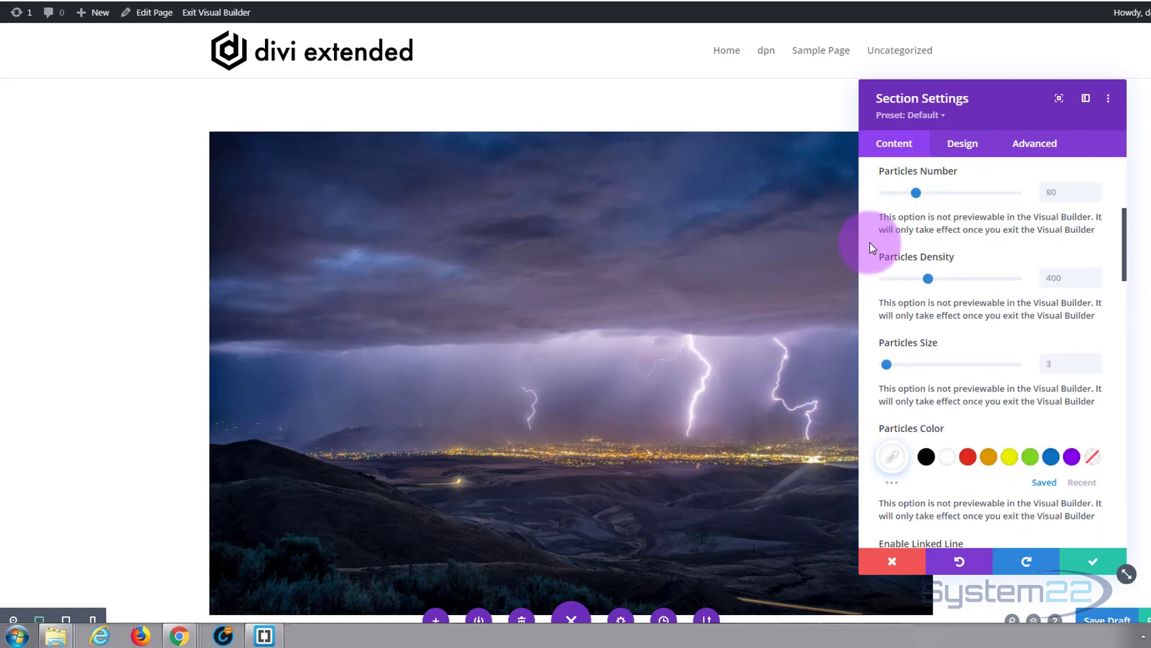
{"action": "scroll", "coordinate": [870, 242], "scroll_direction": "down", "scroll_amount": 7}
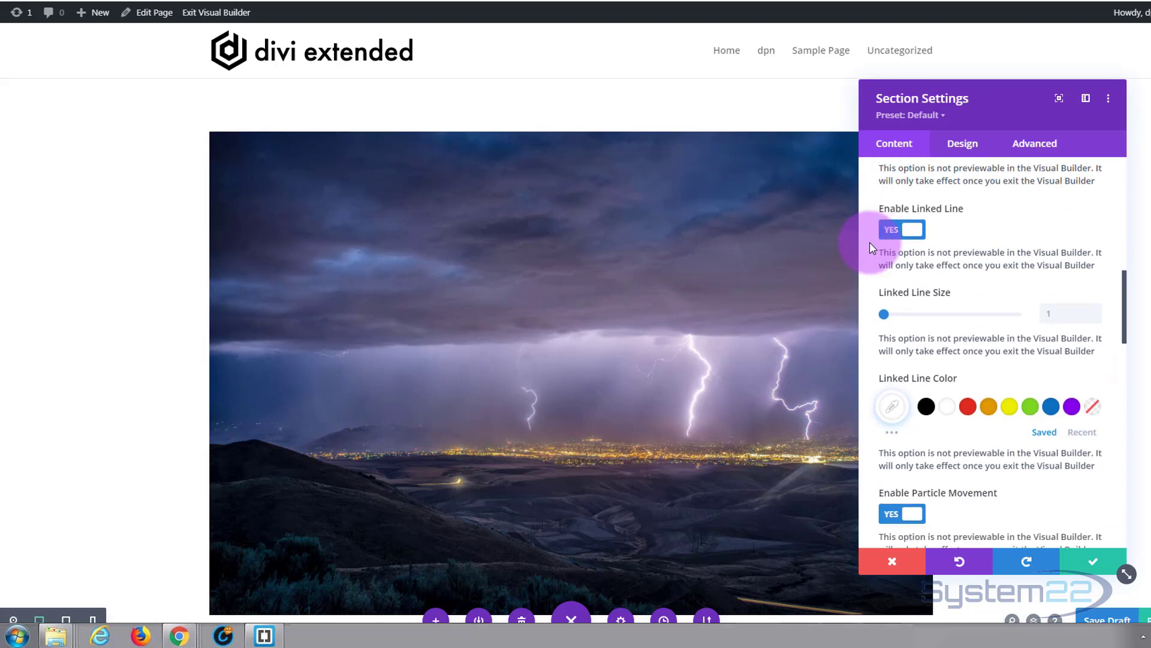
{"action": "scroll", "coordinate": [870, 243], "scroll_direction": "down", "scroll_amount": 4}
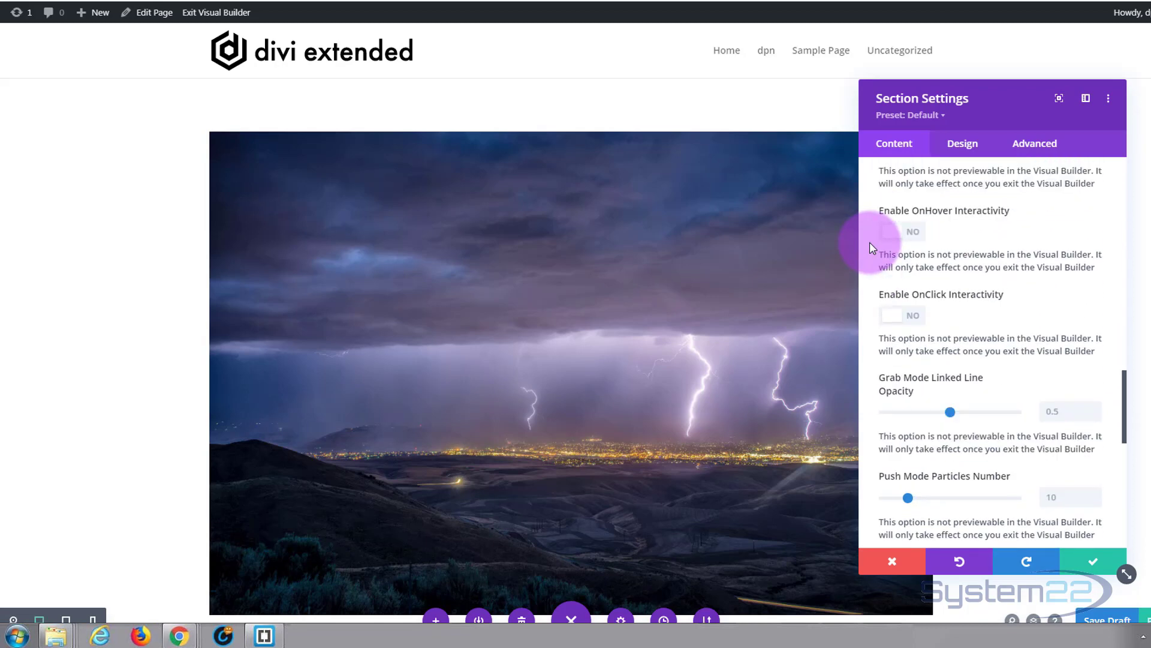
Step: Enable the section's Scheduler under Advanced > Visibility, set to Show with From Date
{"action": "left_click", "coordinate": [1037, 148]}
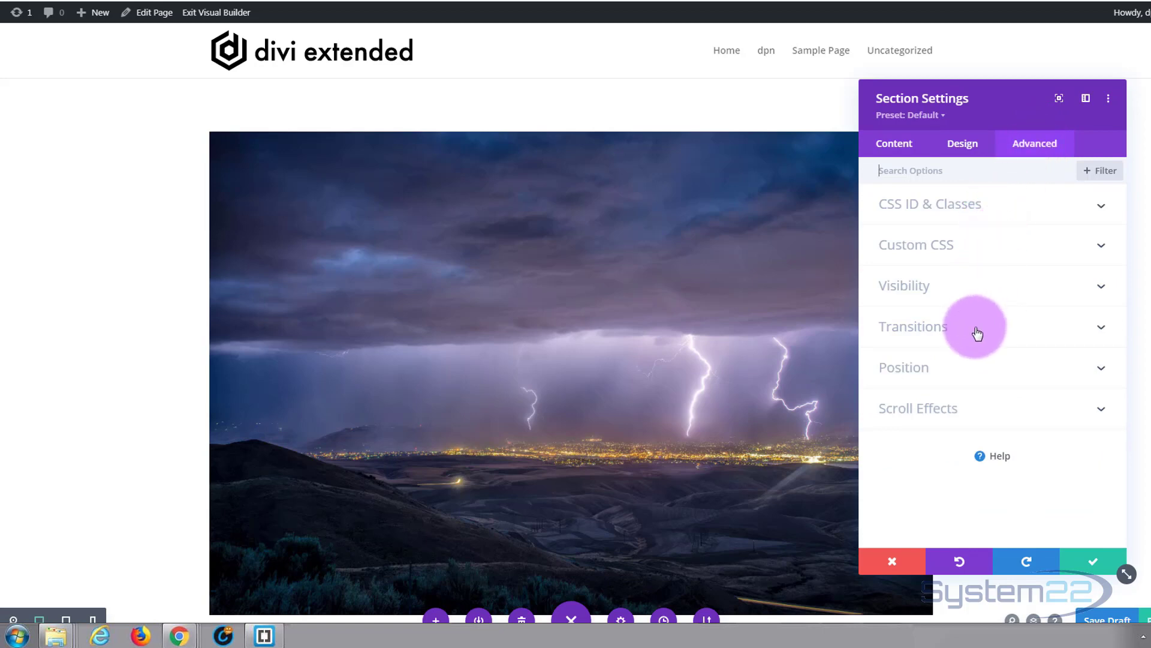
{"action": "left_click", "coordinate": [983, 301]}
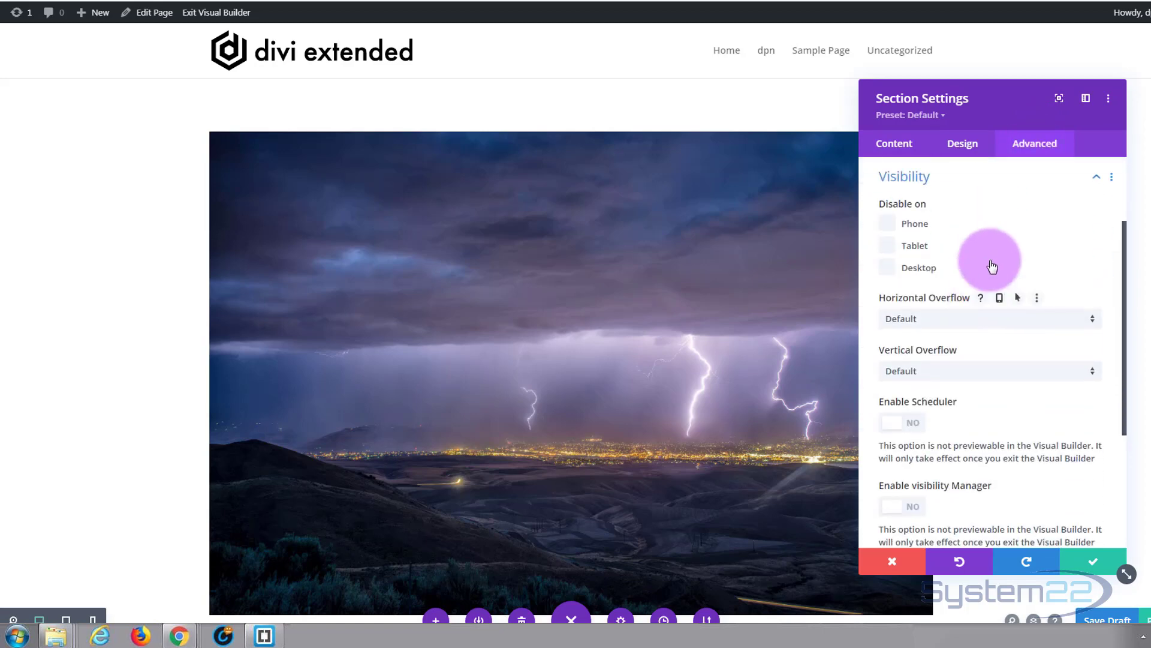
{"action": "scroll", "coordinate": [993, 257], "scroll_direction": "down", "scroll_amount": 1}
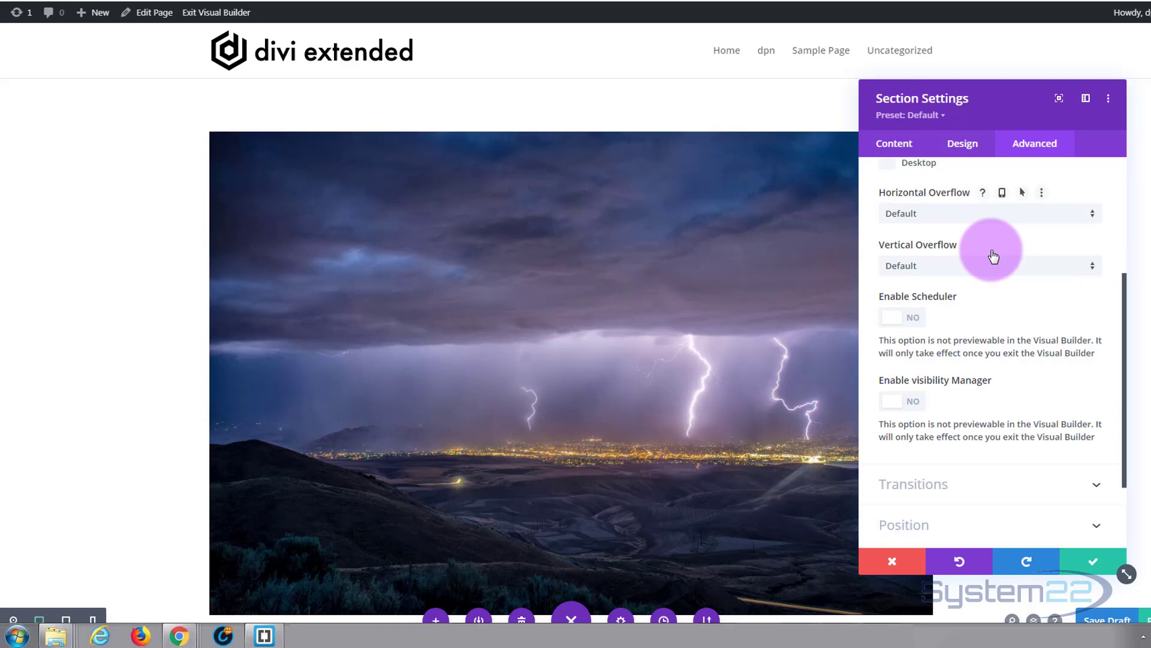
{"action": "scroll", "coordinate": [993, 257], "scroll_direction": "down", "scroll_amount": 1}
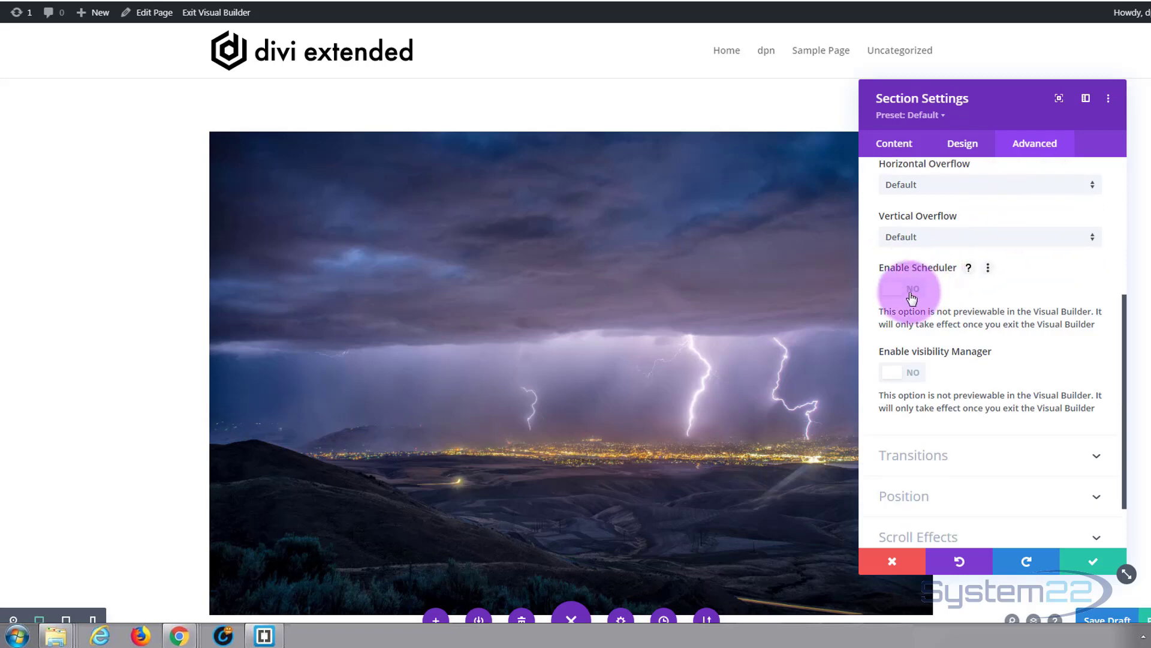
{"action": "left_click", "coordinate": [912, 293]}
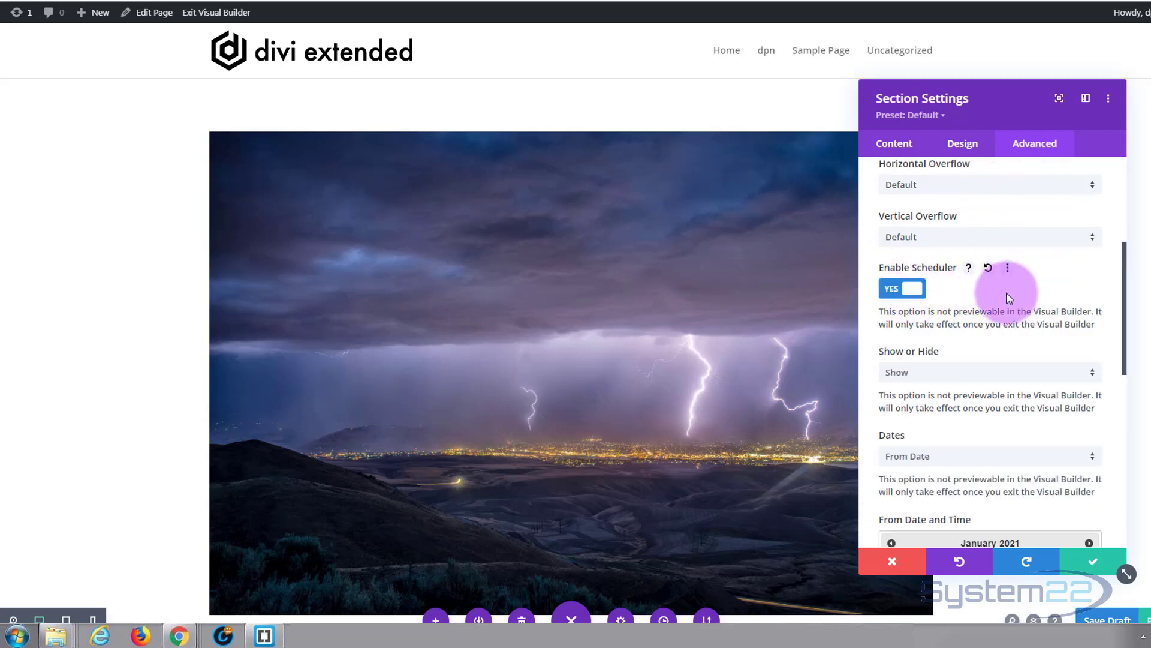
{"action": "scroll", "coordinate": [1006, 293], "scroll_direction": "down", "scroll_amount": 3}
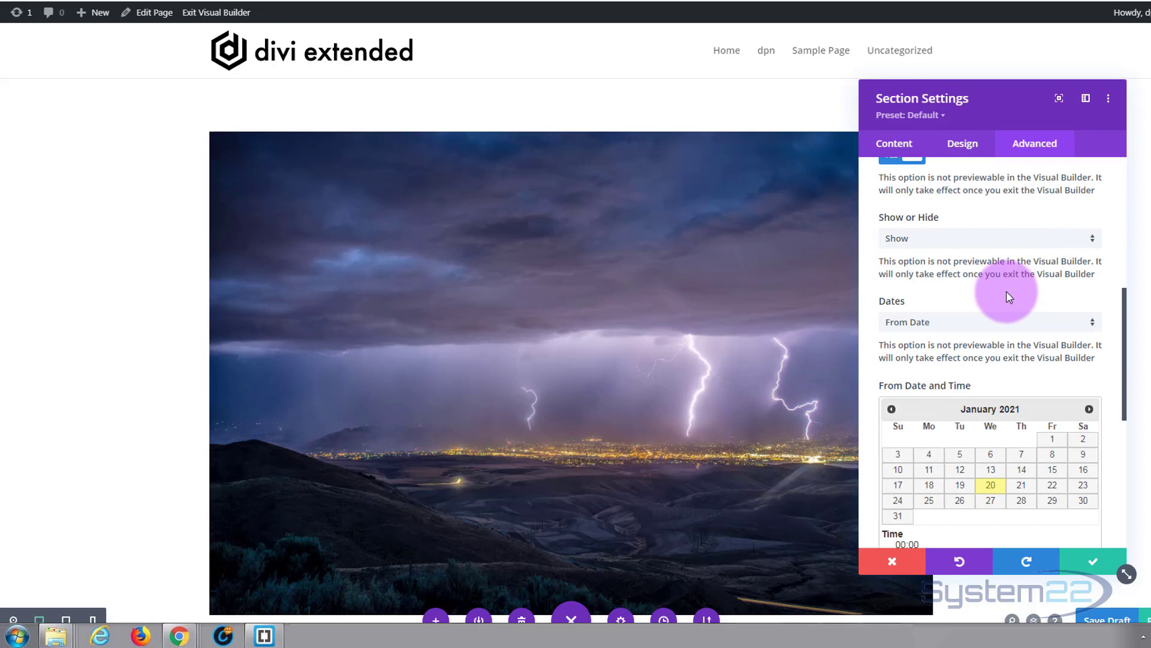
{"action": "left_click", "coordinate": [956, 247]}
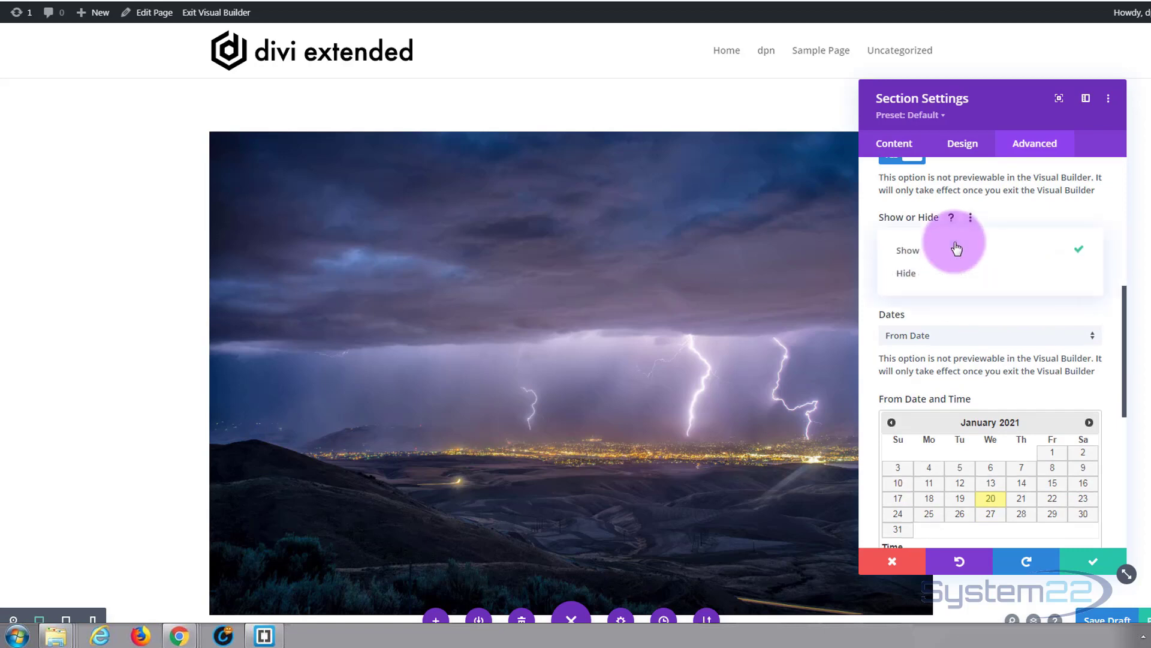
{"action": "left_click", "coordinate": [935, 250]}
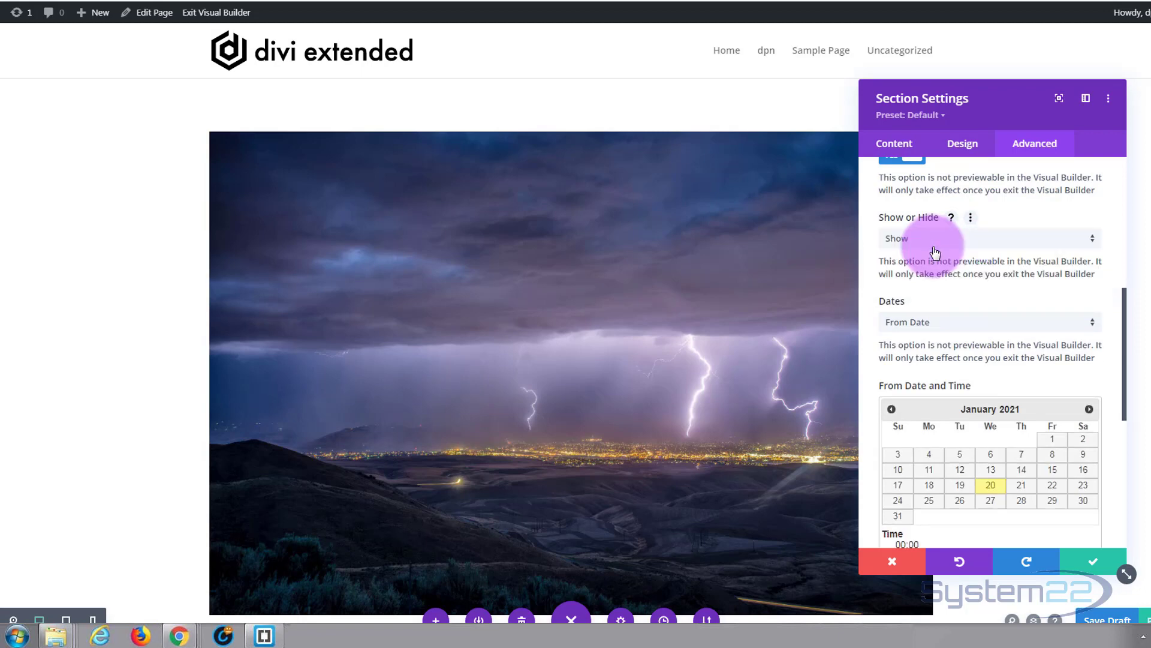
{"action": "left_click", "coordinate": [955, 329]}
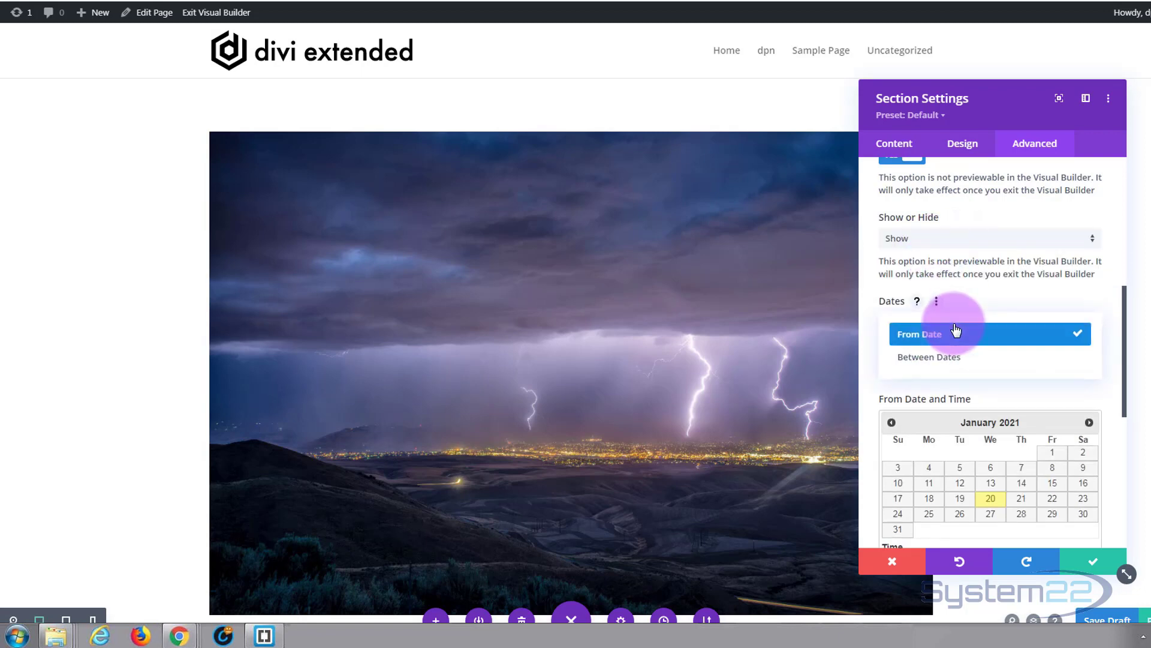
{"action": "left_click", "coordinate": [956, 333]}
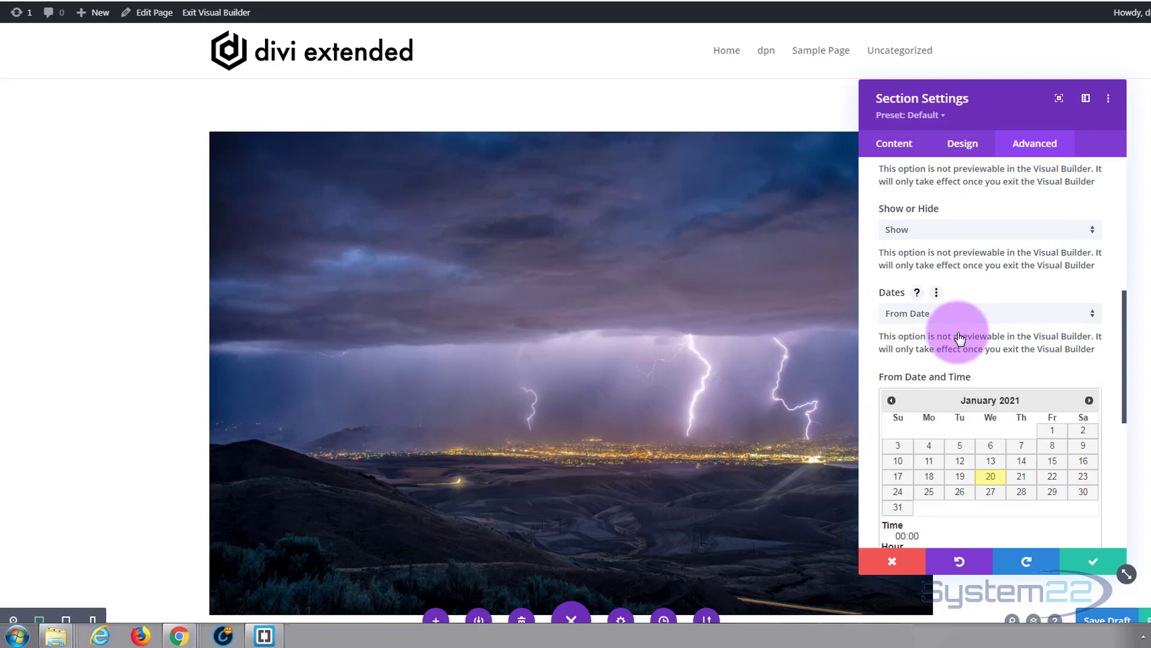
{"action": "scroll", "coordinate": [960, 339], "scroll_direction": "down", "scroll_amount": 3}
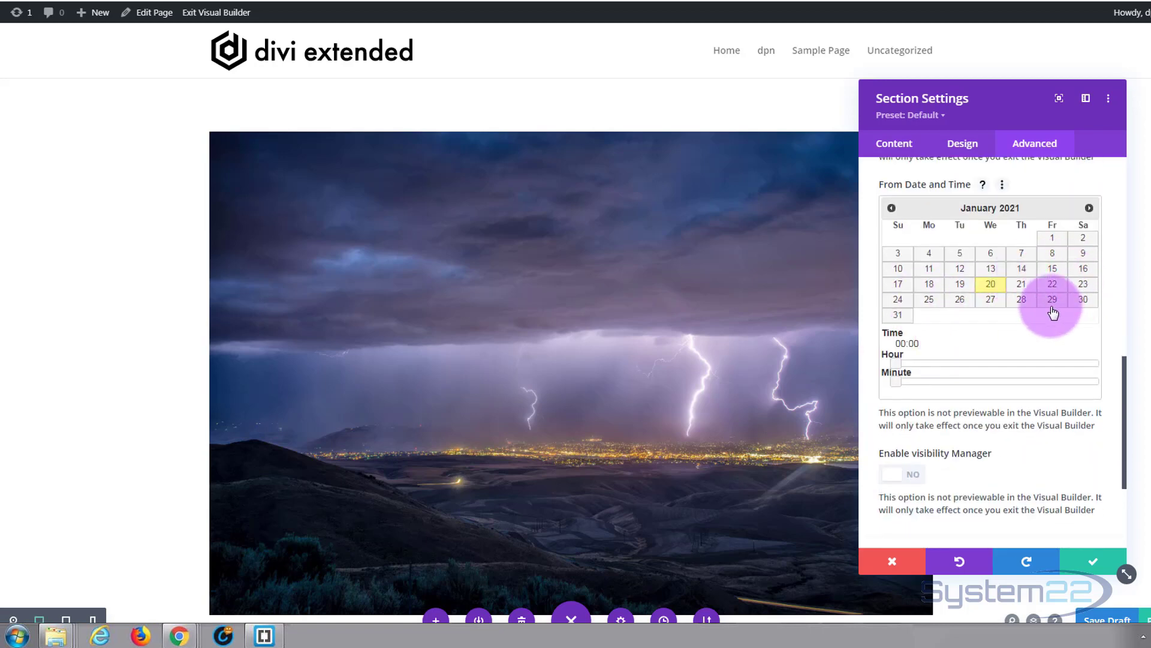
{"action": "scroll", "coordinate": [1003, 298], "scroll_direction": "down", "scroll_amount": 3}
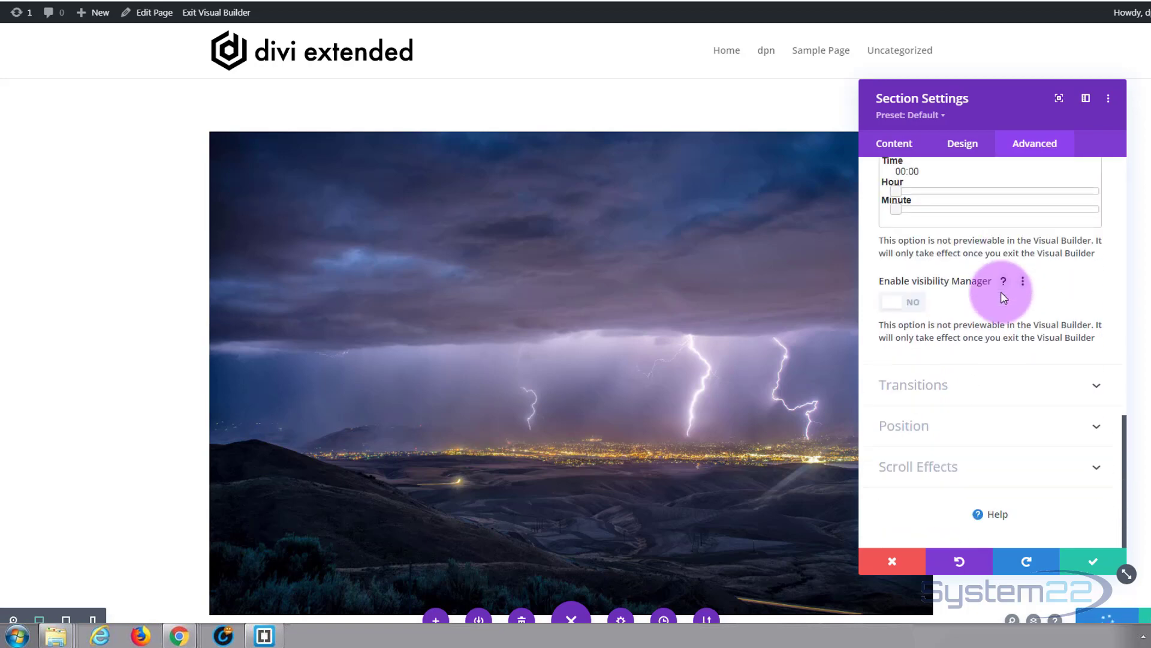
{"action": "left_click", "coordinate": [915, 309]}
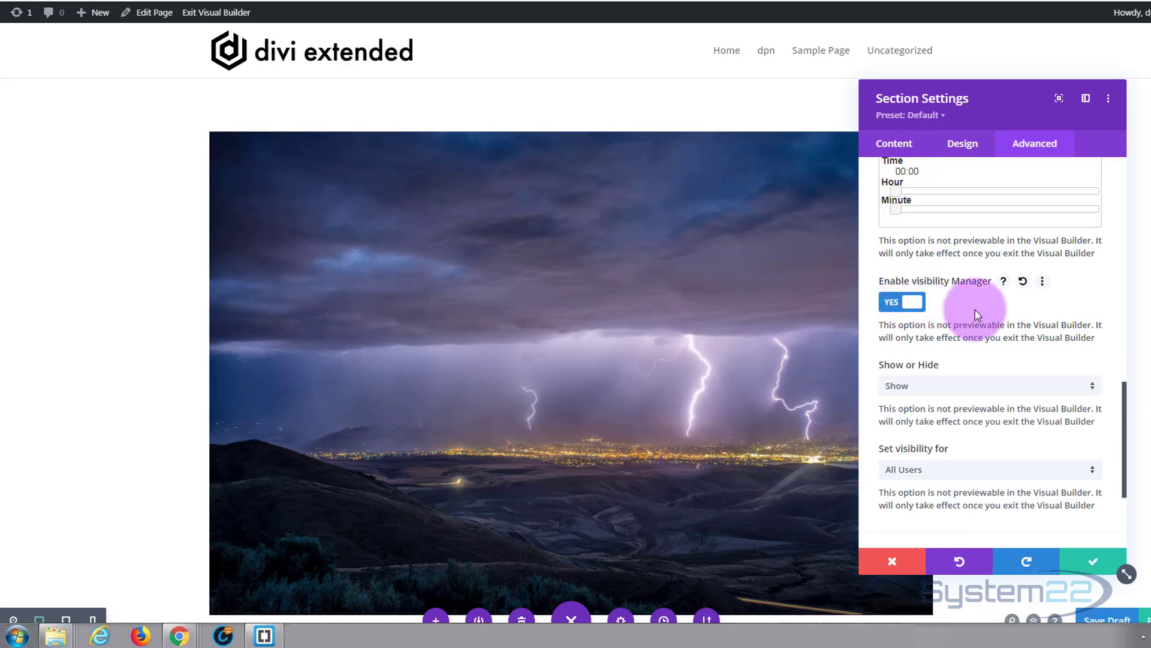
{"action": "scroll", "coordinate": [975, 309], "scroll_direction": "down", "scroll_amount": 1}
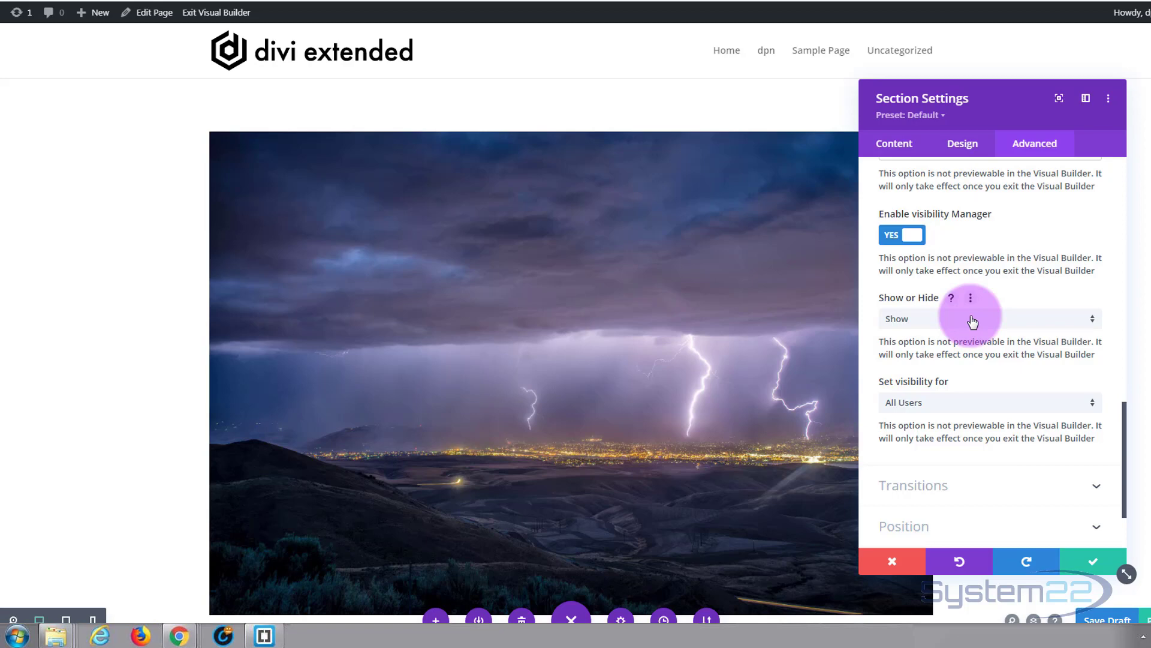
Step: Turn the visibility manager back off and save the section and image settings
{"action": "left_click", "coordinate": [889, 236]}
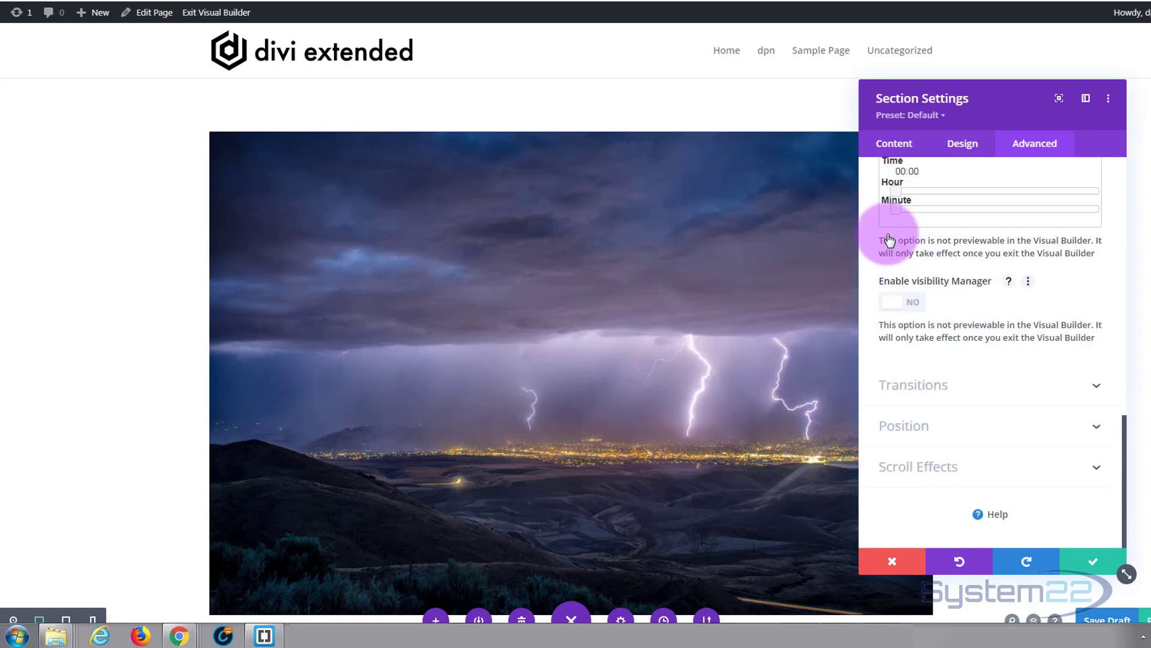
{"action": "left_click", "coordinate": [1092, 561]}
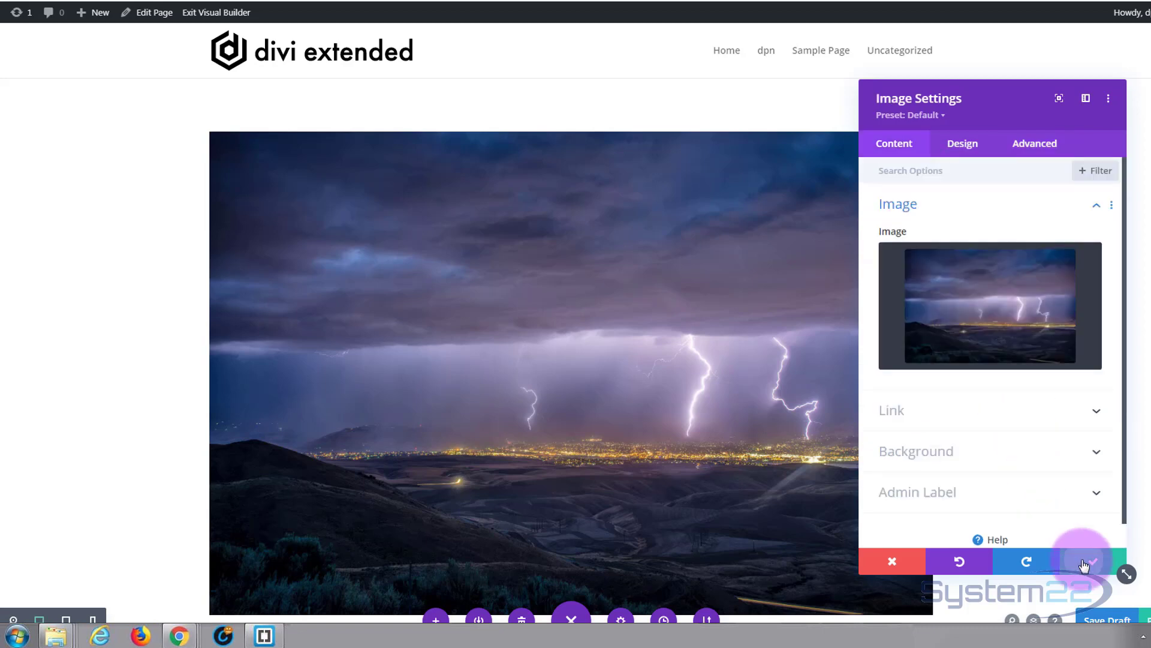
{"action": "left_click", "coordinate": [1092, 559]}
Step: Open the Insert Module list below the lightning image and browse down to the DP modules
{"action": "mouse_move", "coordinate": [506, 218]}
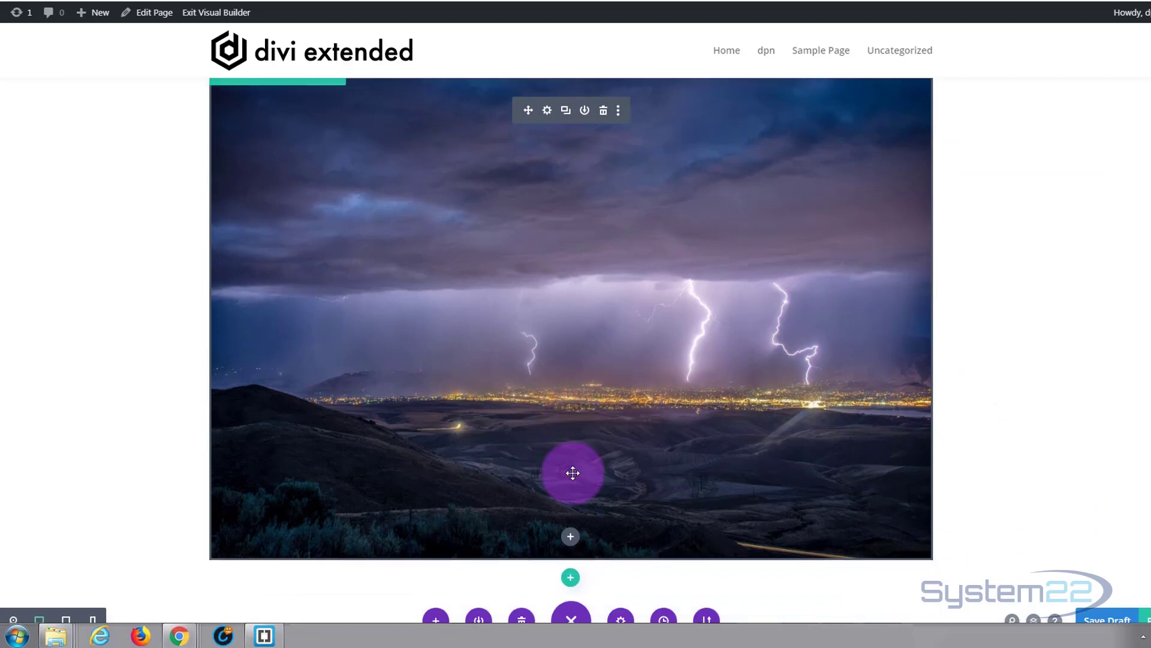
{"action": "scroll", "coordinate": [571, 470], "scroll_direction": "down", "scroll_amount": 2}
{"action": "left_click", "coordinate": [571, 454]}
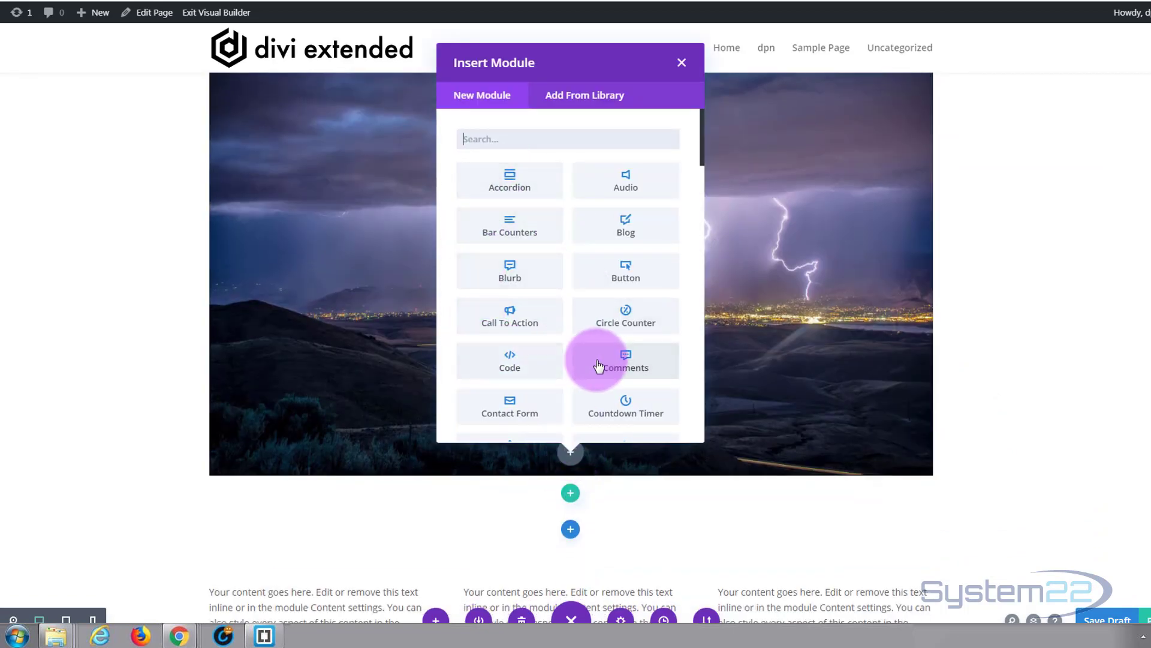
{"action": "scroll", "coordinate": [598, 304], "scroll_direction": "down", "scroll_amount": 1}
{"action": "scroll", "coordinate": [597, 304], "scroll_direction": "down", "scroll_amount": 5}
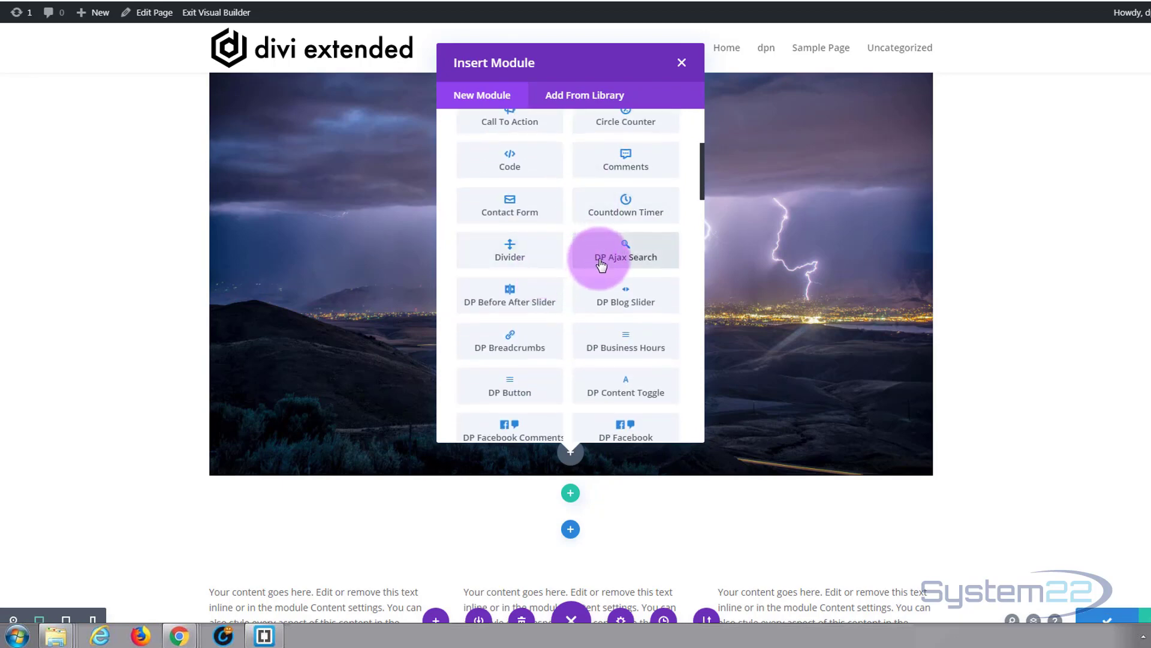
{"action": "scroll", "coordinate": [525, 296], "scroll_direction": "down", "scroll_amount": 2}
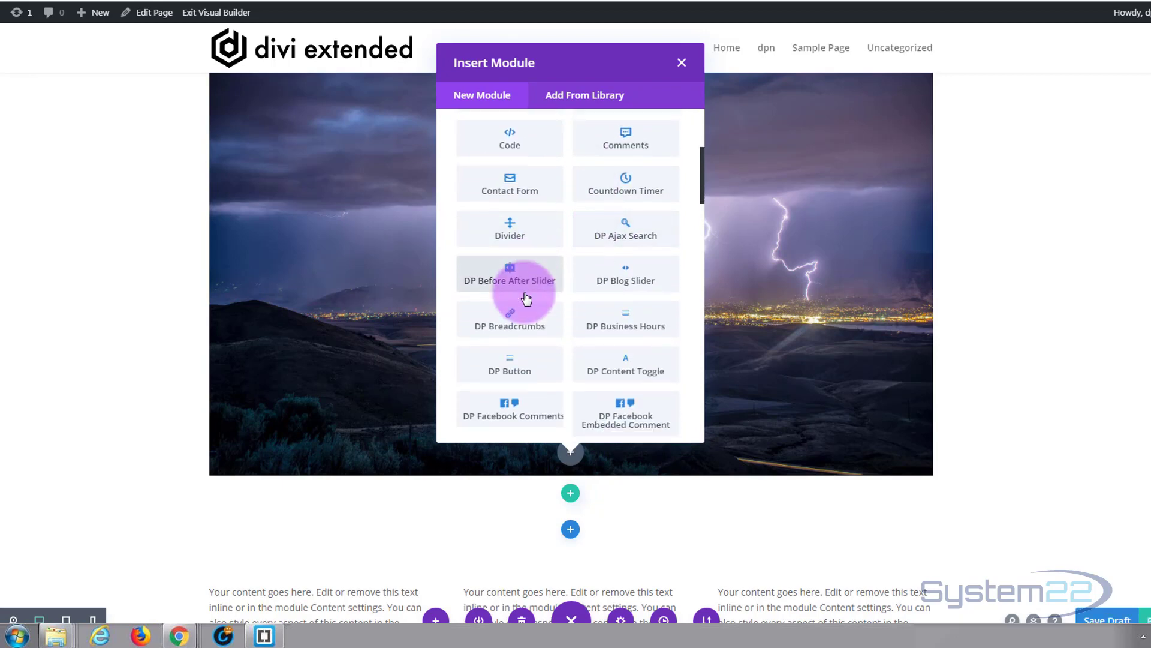
{"action": "scroll", "coordinate": [526, 295], "scroll_direction": "down", "scroll_amount": 2}
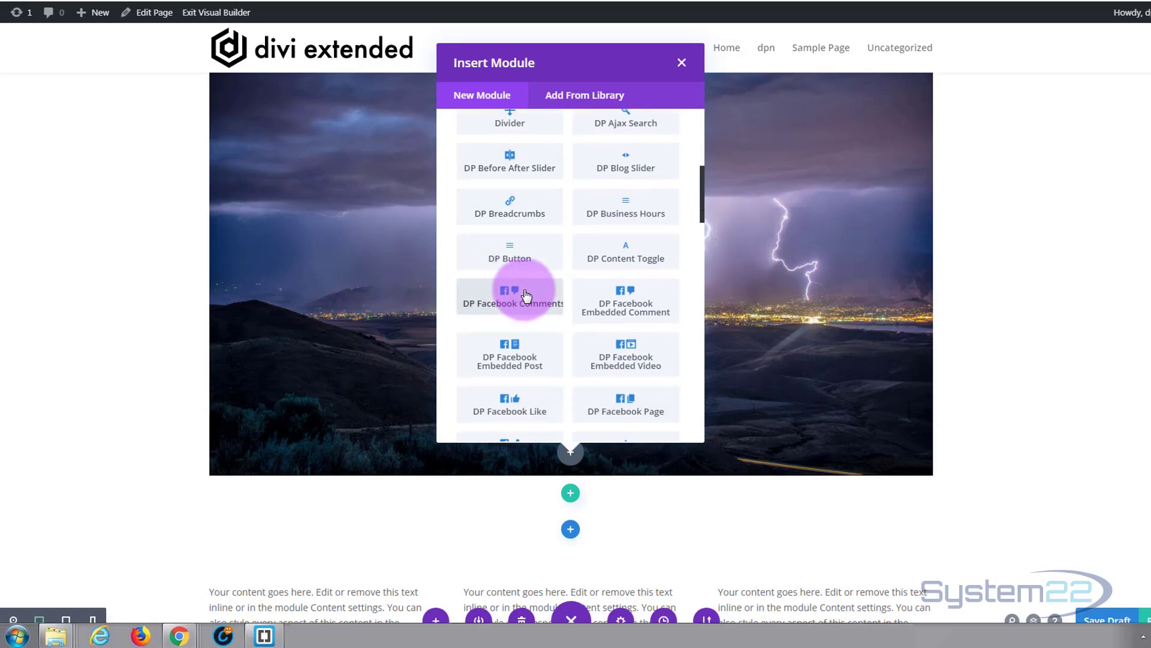
{"action": "scroll", "coordinate": [527, 295], "scroll_direction": "down", "scroll_amount": 6}
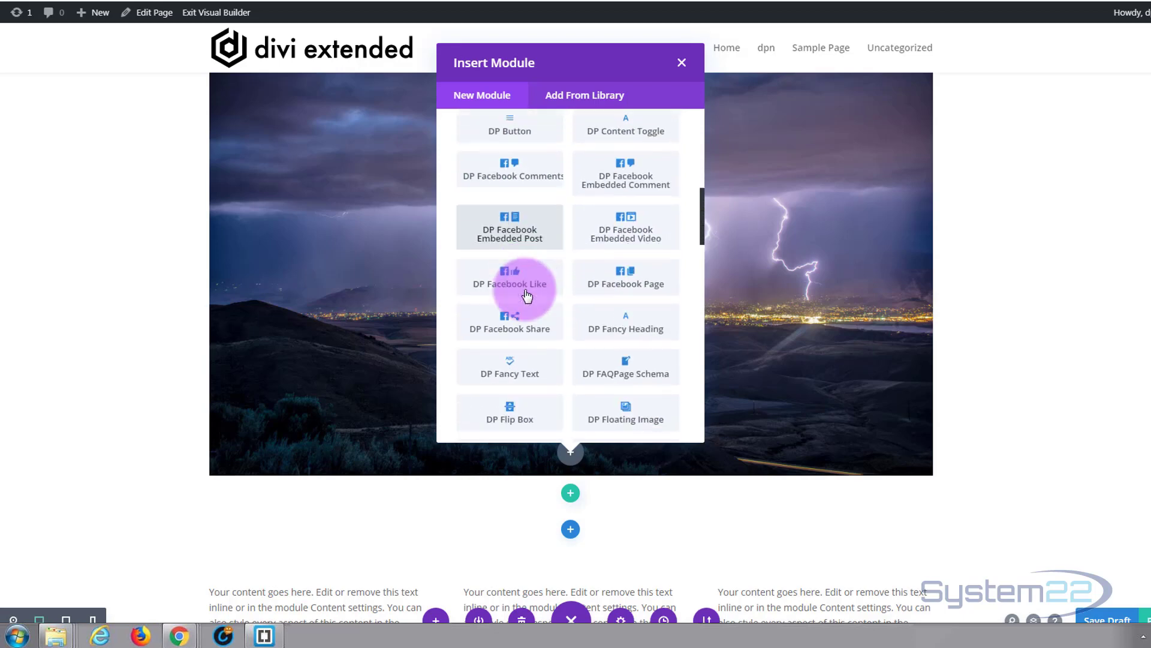
{"action": "scroll", "coordinate": [526, 294], "scroll_direction": "down", "scroll_amount": 6}
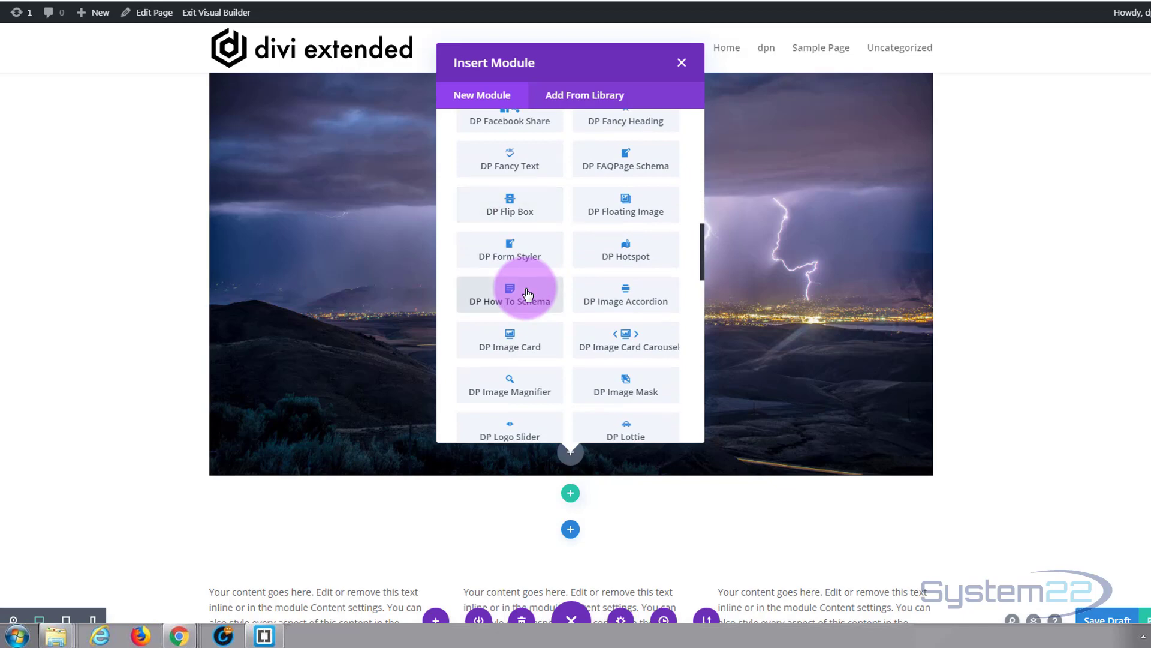
{"action": "scroll", "coordinate": [528, 294], "scroll_direction": "down", "scroll_amount": 6}
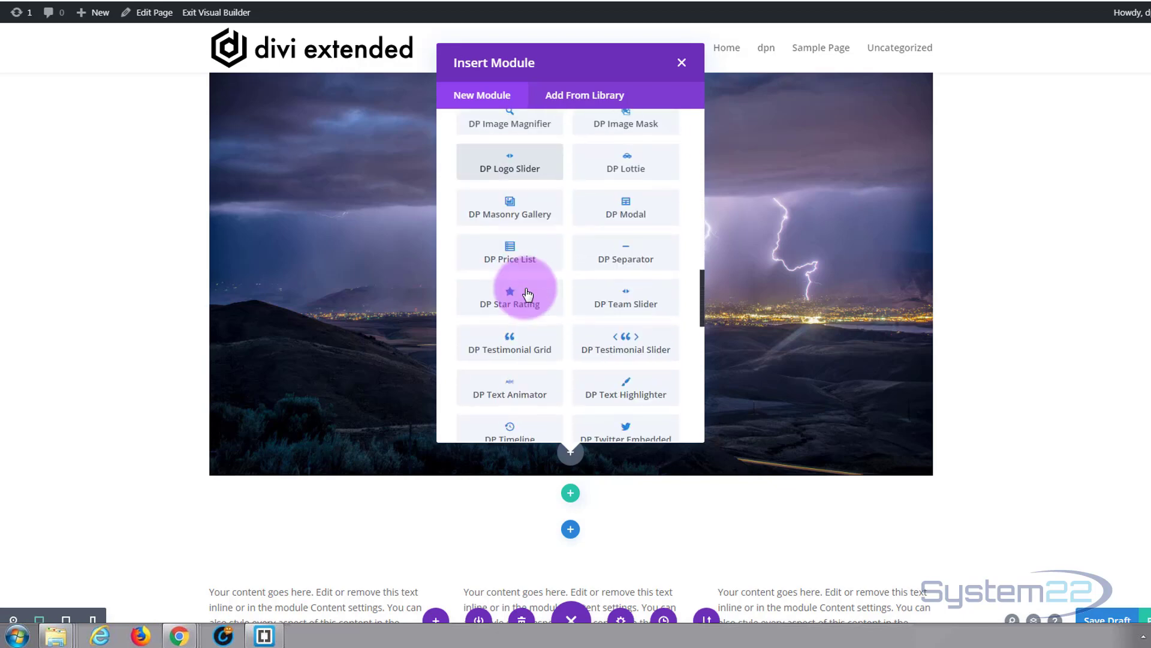
Step: Add a DP Star Rating module, browse its Content, Design and Advanced tabs, and save it
{"action": "left_click", "coordinate": [533, 292]}
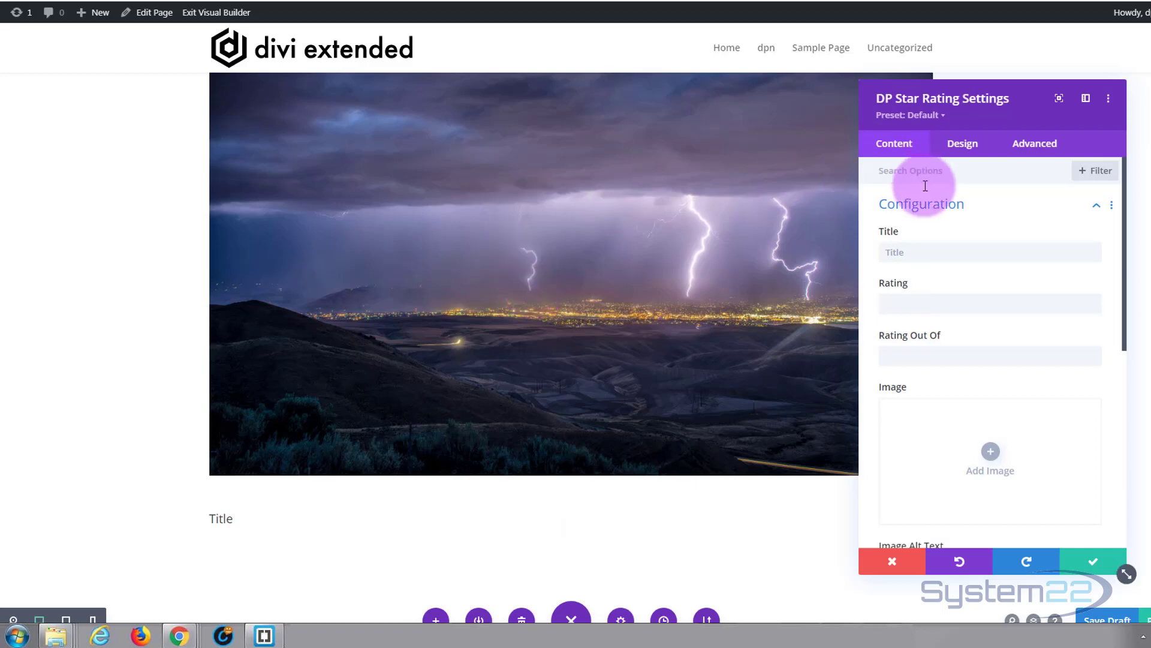
{"action": "scroll", "coordinate": [924, 246], "scroll_direction": "down", "scroll_amount": 6}
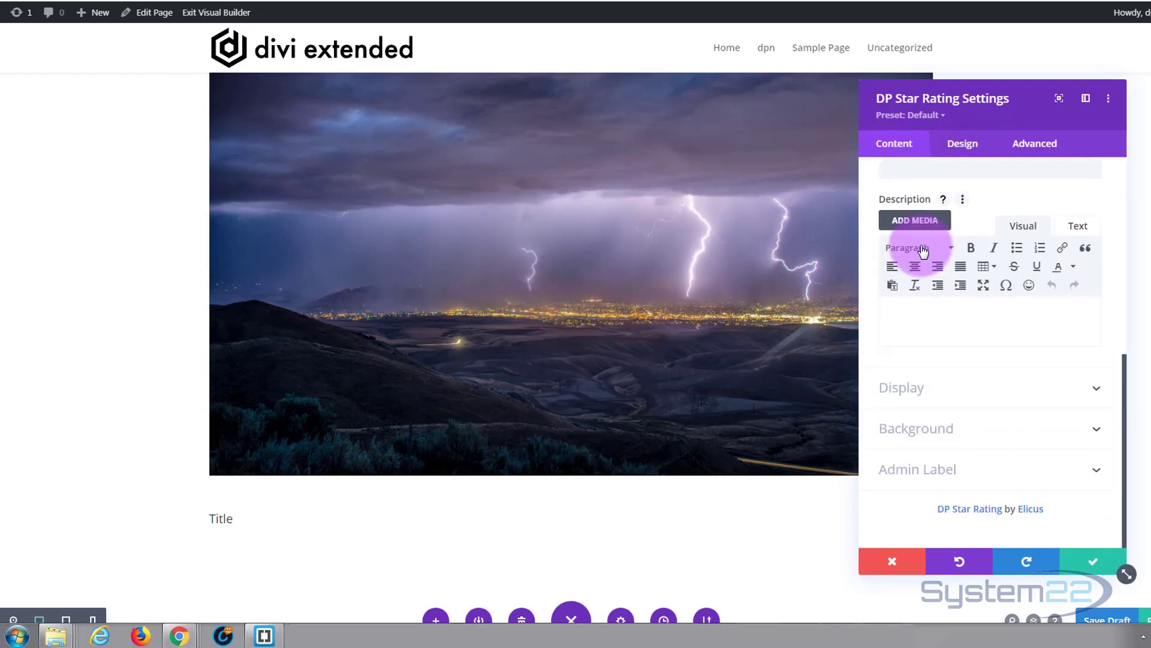
{"action": "left_click", "coordinate": [971, 144]}
{"action": "left_click", "coordinate": [1035, 143]}
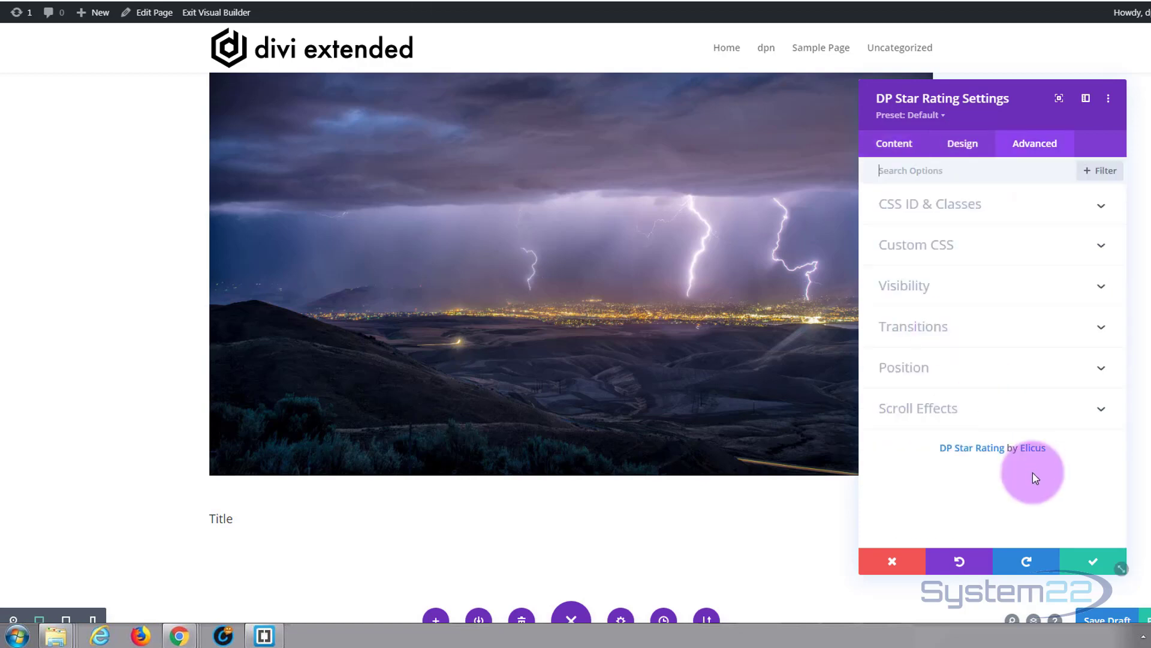
{"action": "left_click", "coordinate": [1086, 563]}
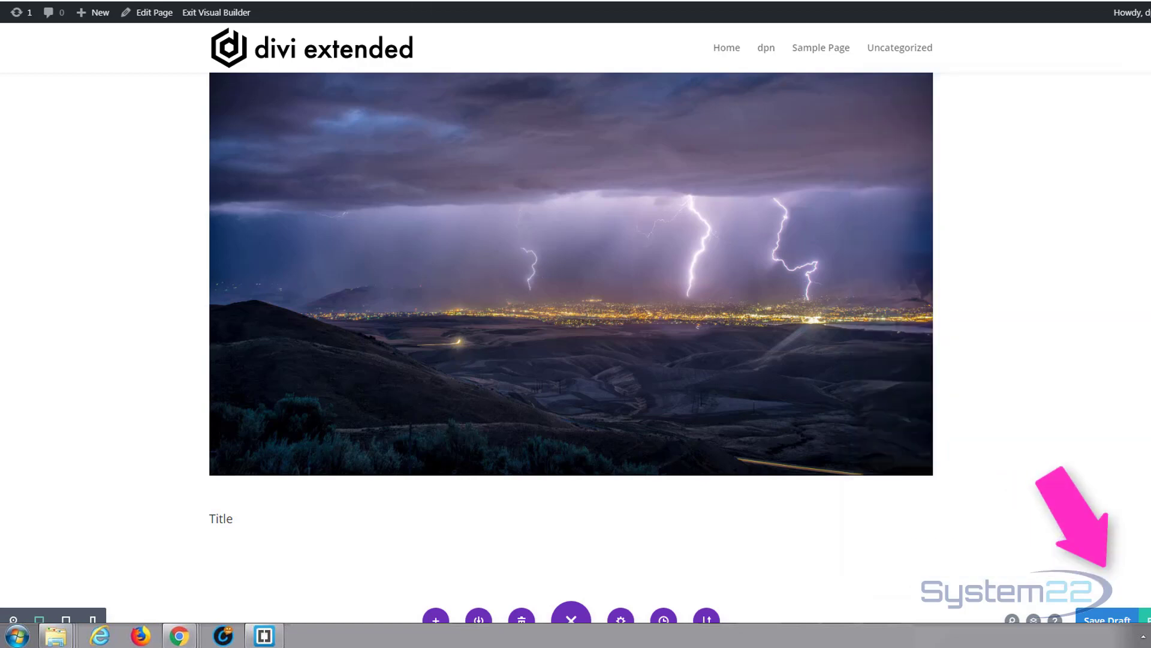